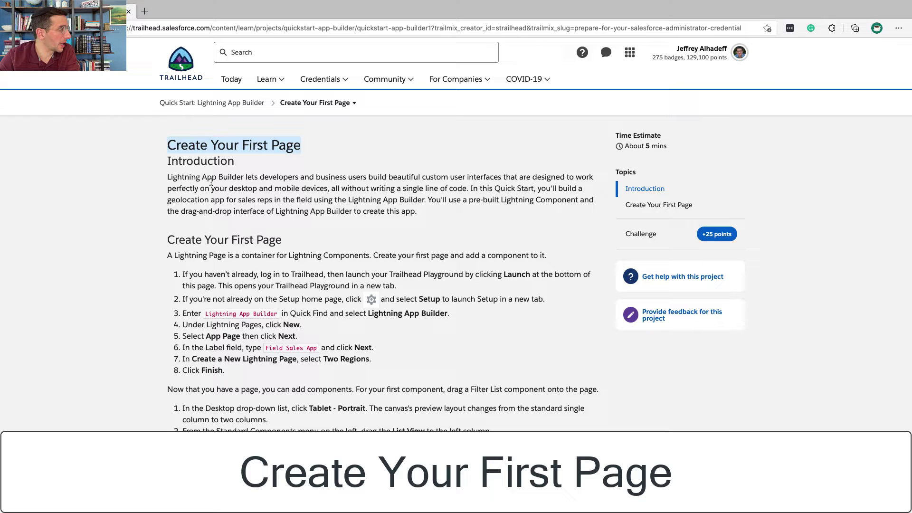
# Step: Read the Trailhead introduction and the Create Your First Page explanation of Lightning Pages
pyautogui.tripleClick(203, 180)
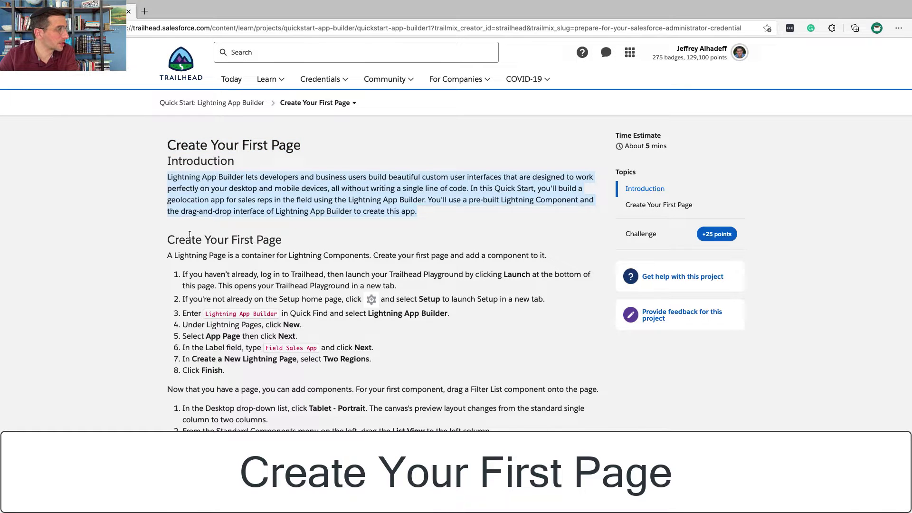
pyautogui.scroll(-2, 190, 235)
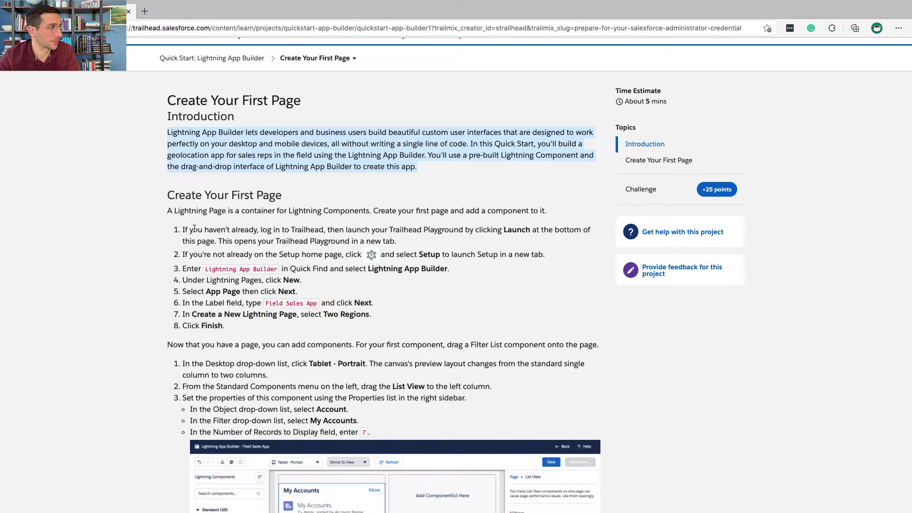
pyautogui.tripleClick(179, 191)
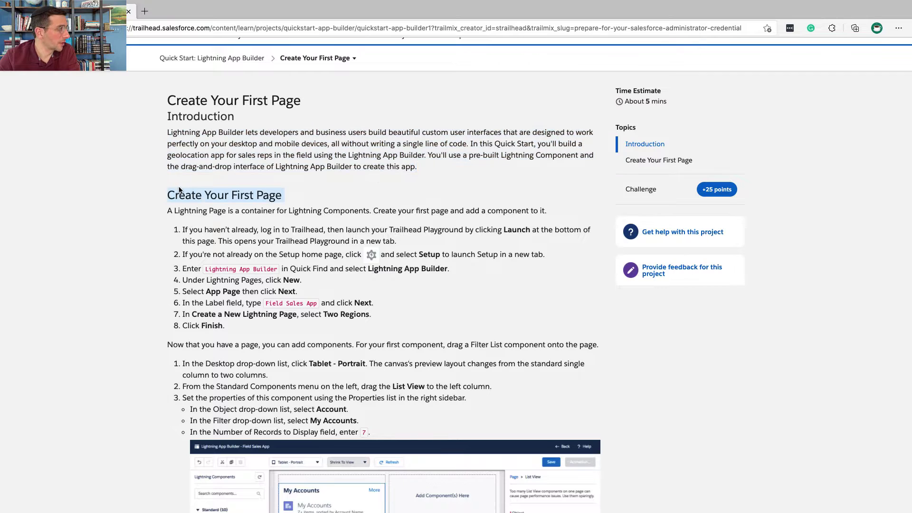
pyautogui.scroll(-3, 179, 191)
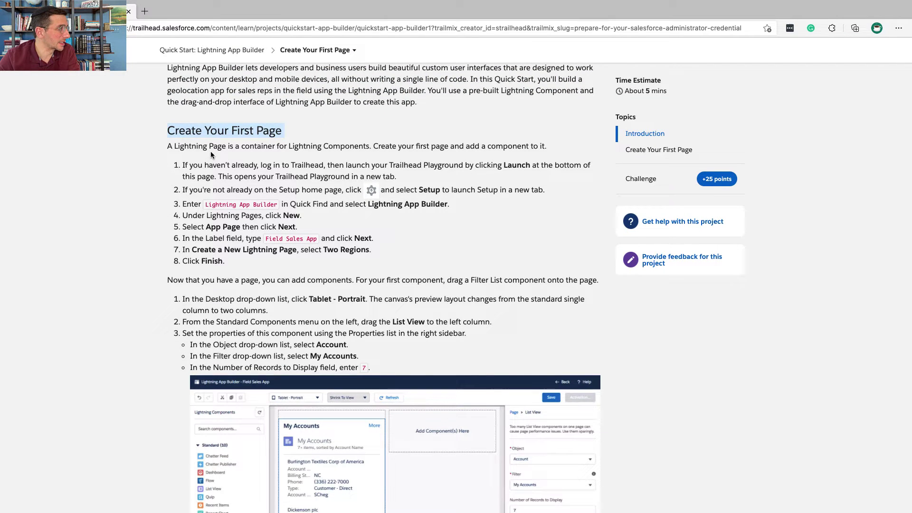
pyautogui.click(210, 148)
pyautogui.tripleClick(210, 148)
pyautogui.scroll(-1, 210, 148)
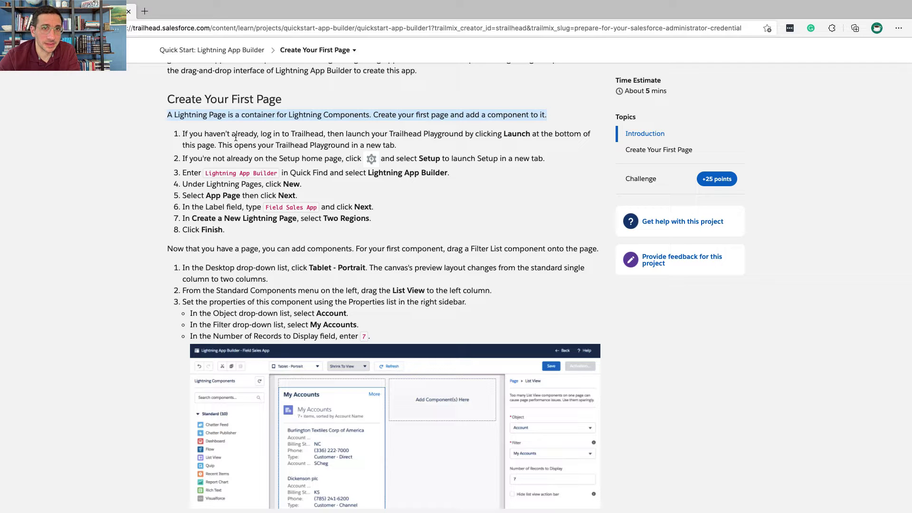
# Step: Go over steps 1–3, marking the 'Lightning App Builder' search text, then switch to the Salesforce Home page
pyautogui.tripleClick(236, 137)
pyautogui.scroll(-1, 240, 138)
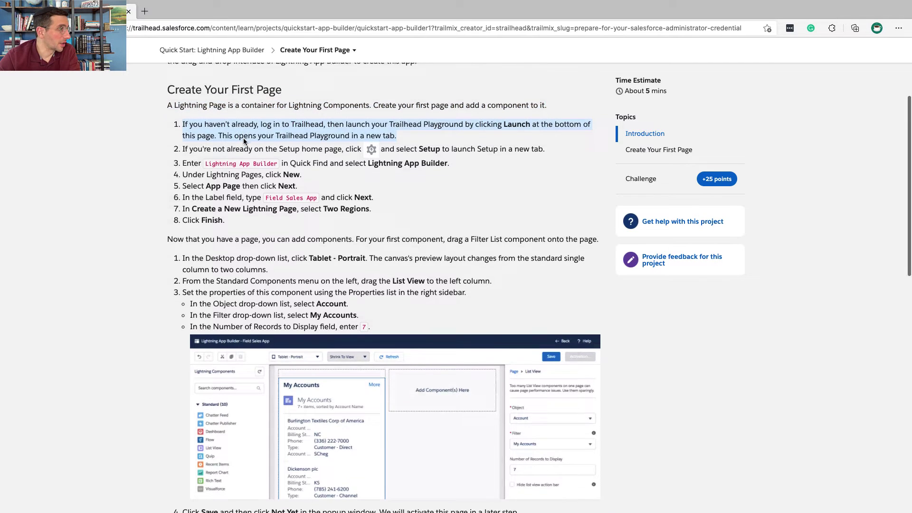
pyautogui.tripleClick(227, 118)
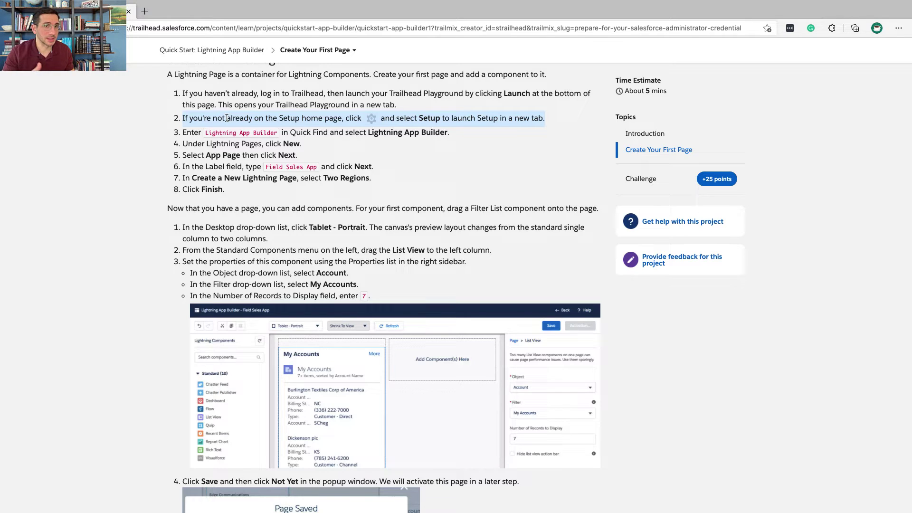
pyautogui.doubleClick(186, 133)
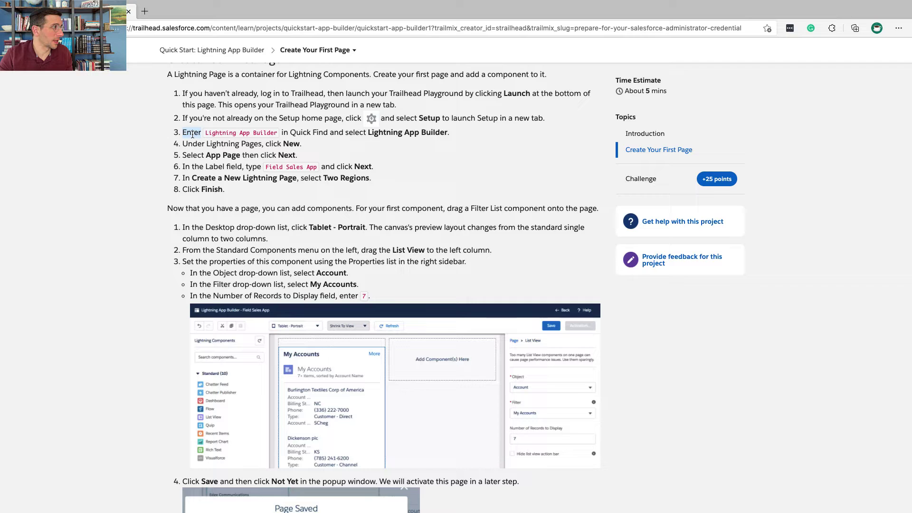
pyautogui.moveTo(278, 133); pyautogui.dragTo(205, 134)
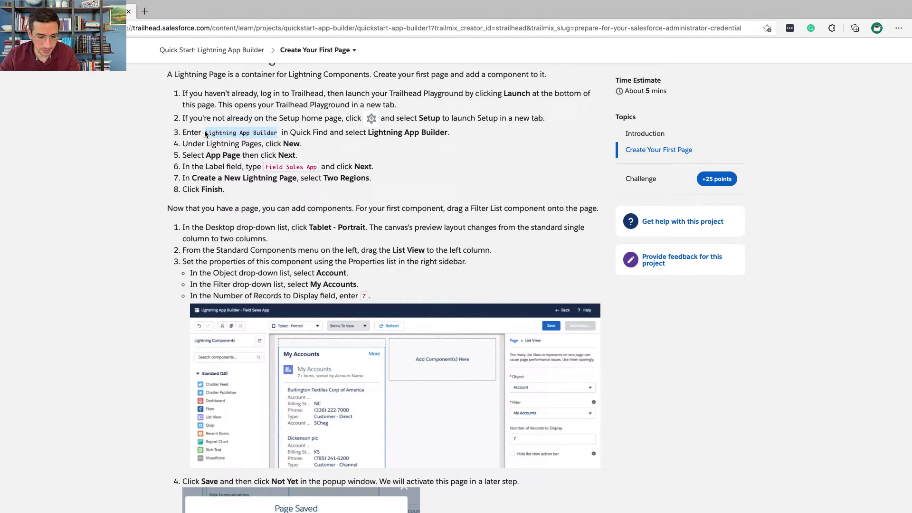
pyautogui.click(205, 133)
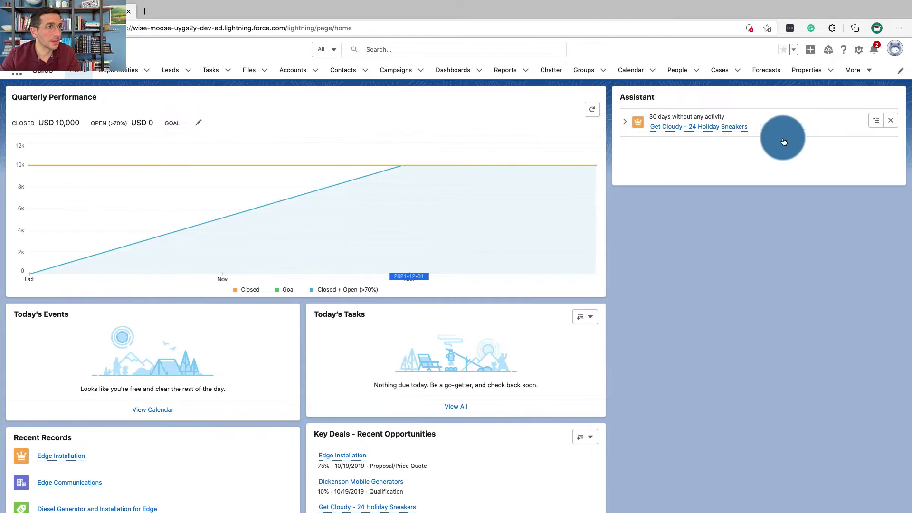
# Step: Open Setup from the gear menu, find 'Lightning App Builder' in Quick Find, and start a new Lightning page
pyautogui.click(861, 55)
pyautogui.click(816, 76)
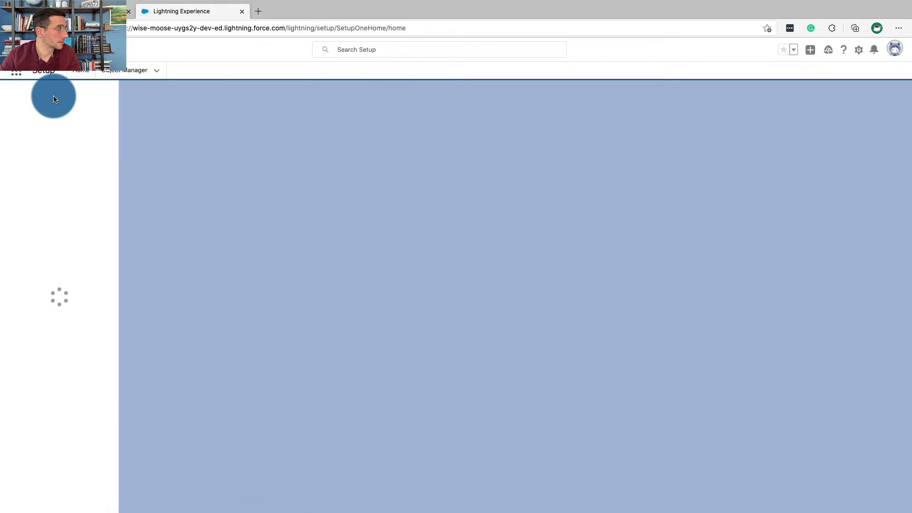
pyautogui.write('Lightning App Builder')
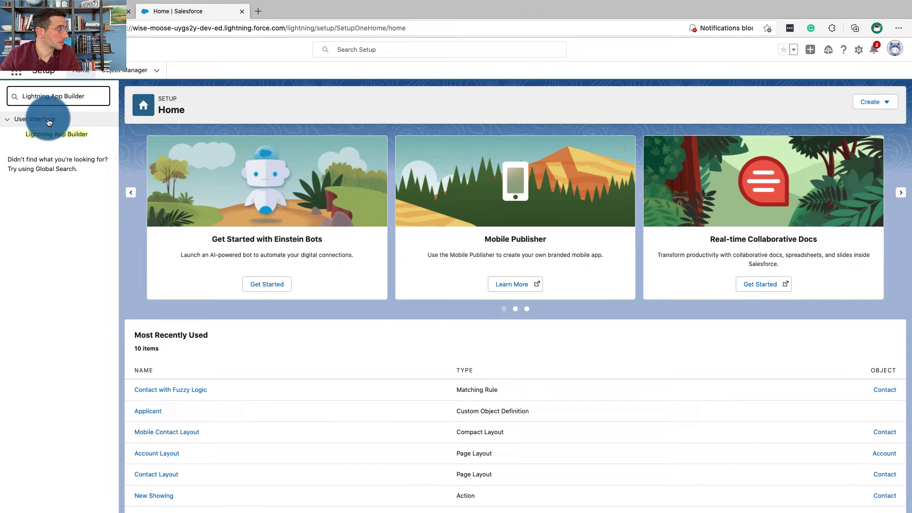
pyautogui.click(84, 135)
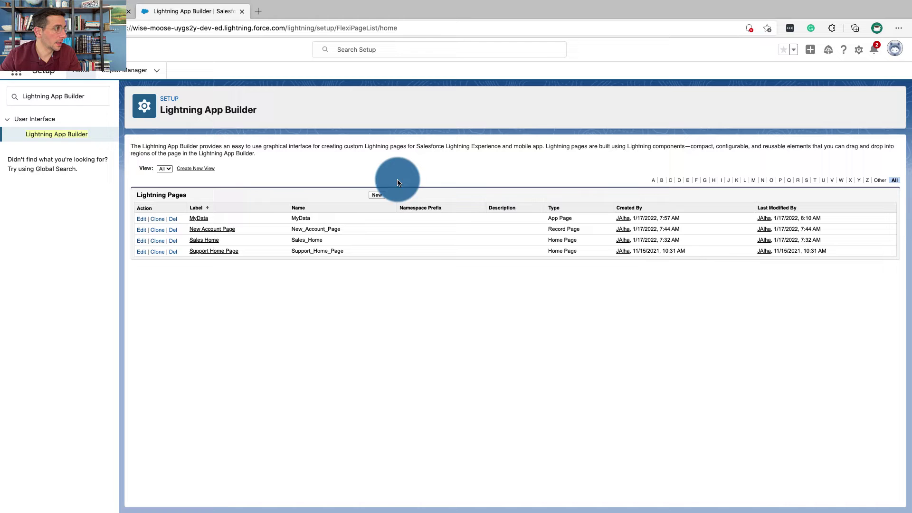
pyautogui.click(378, 196)
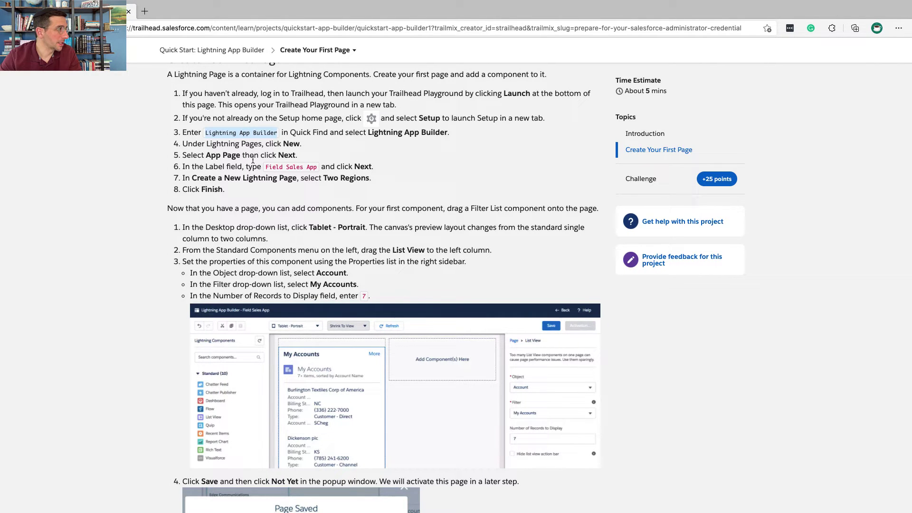
# Step: Create an App Page labelled 'Field Sales App' with the Two Regions template, then dismiss the tip
pyautogui.moveTo(267, 168); pyautogui.dragTo(313, 169)
pyautogui.press('super+c')
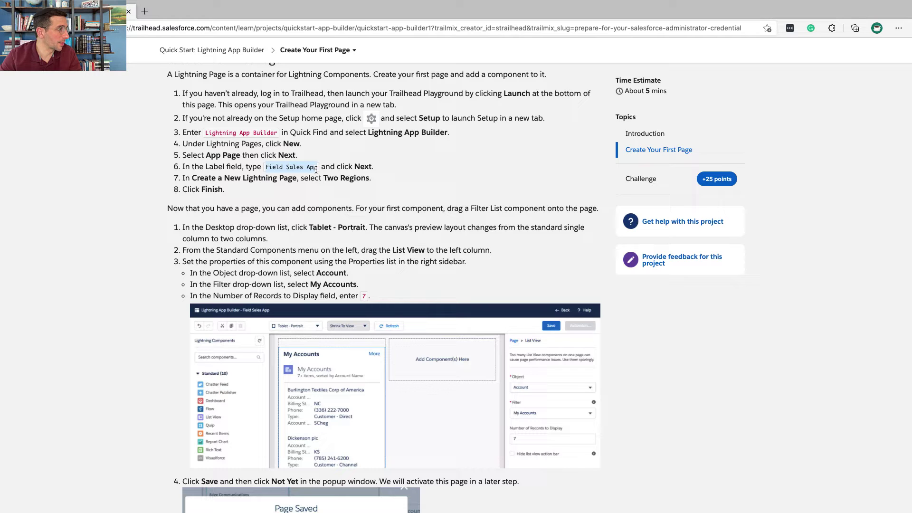
pyautogui.click(331, 199)
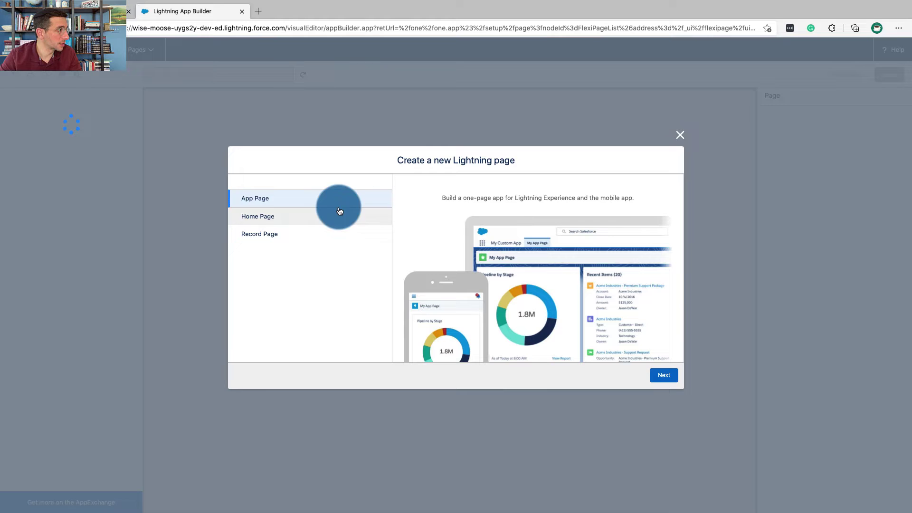
pyautogui.click(706, 376)
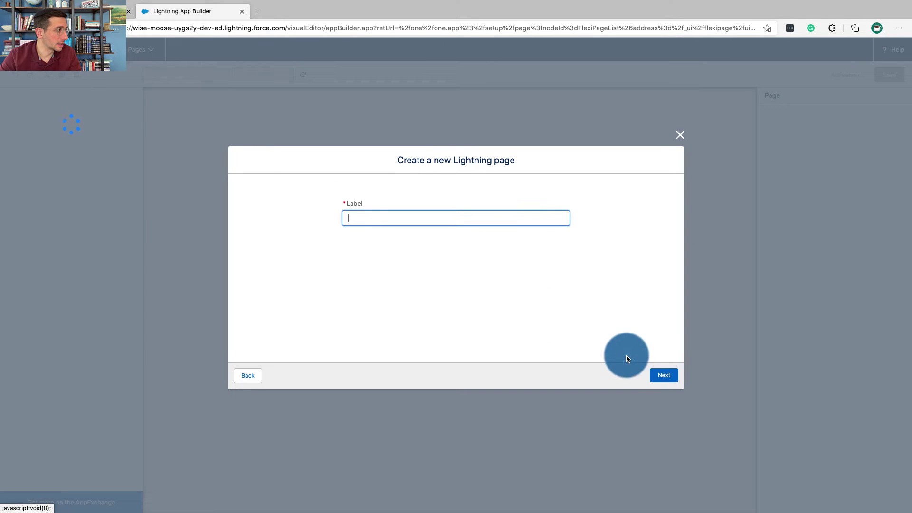
pyautogui.press('super+v')
pyautogui.click(665, 376)
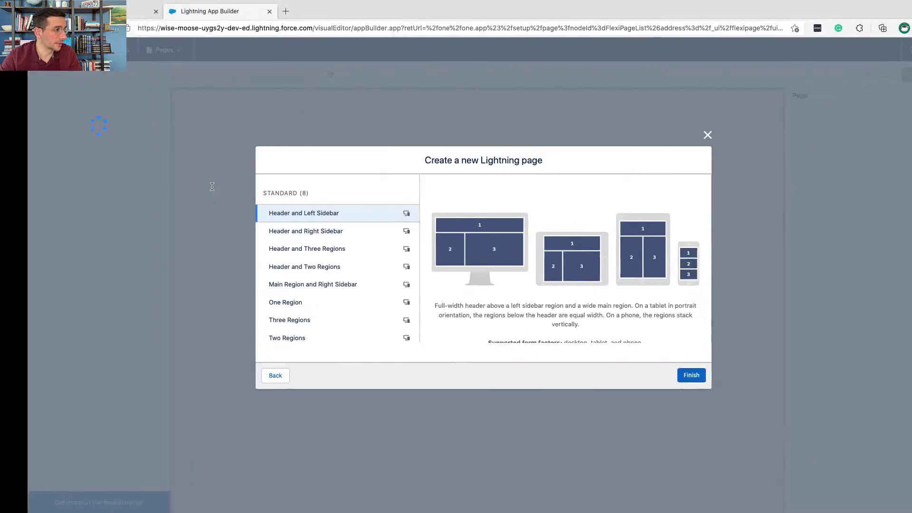
pyautogui.click(380, 216)
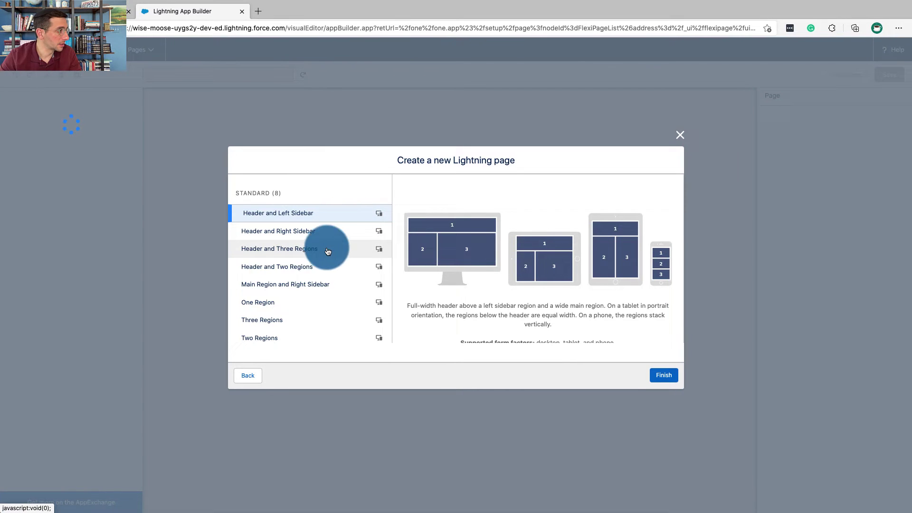
pyautogui.click(311, 337)
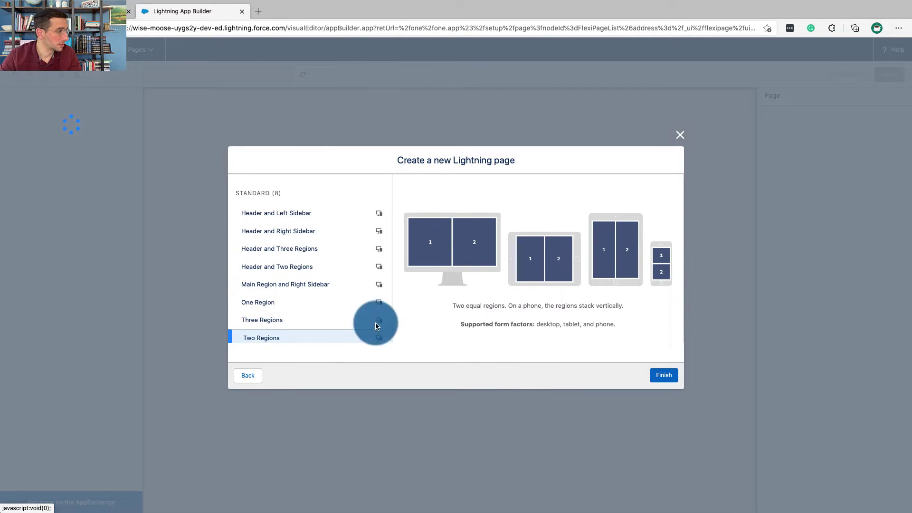
pyautogui.click(667, 379)
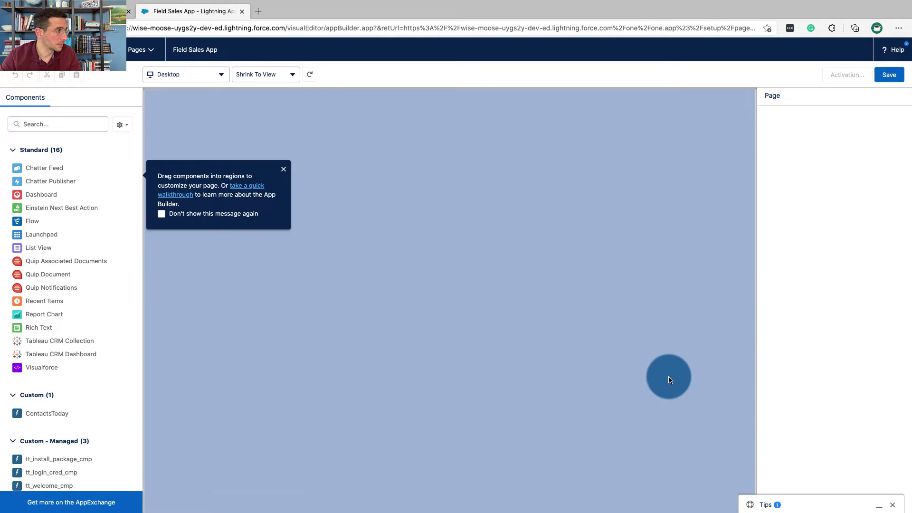
pyautogui.click(284, 169)
# Step: Read Trailhead's component steps, including step 1 on the Tablet - Portrait preview, then return to the builder
pyautogui.hotkey('ctrl', 'Left')
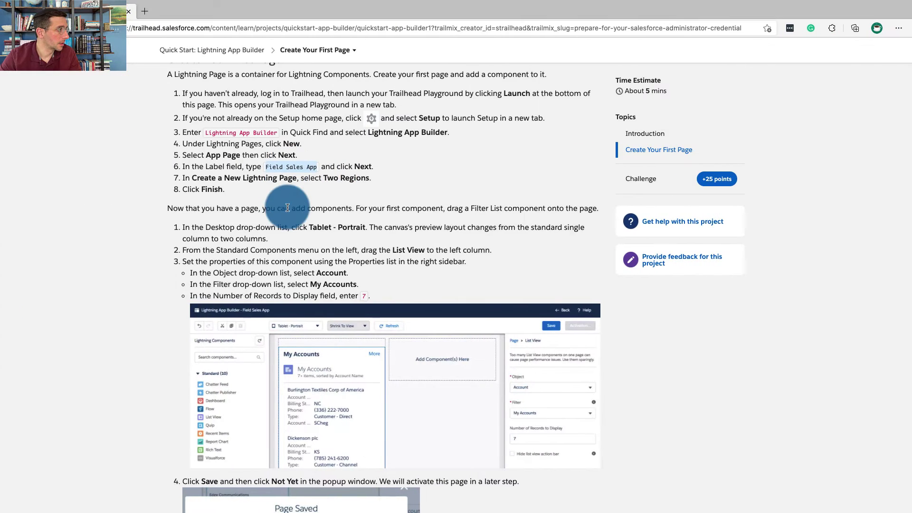
pyautogui.scroll(-3, 280, 142)
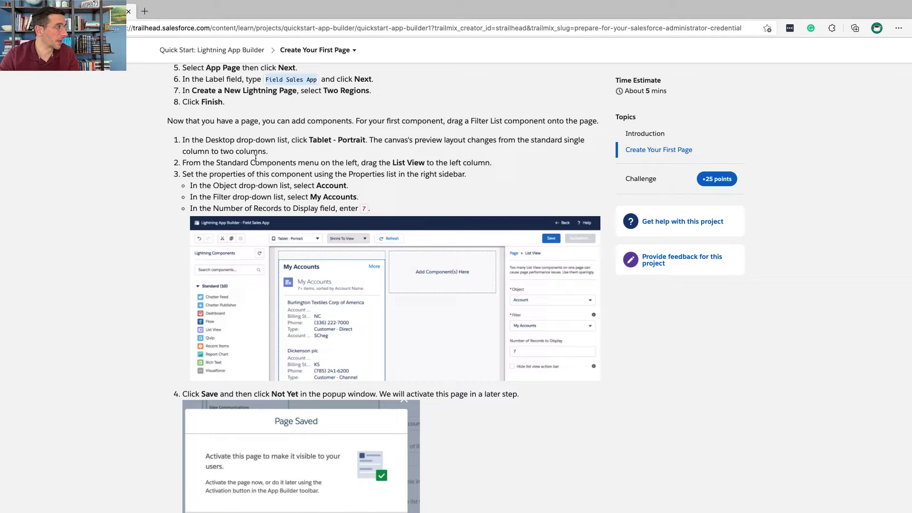
pyautogui.scroll(-1, 255, 158)
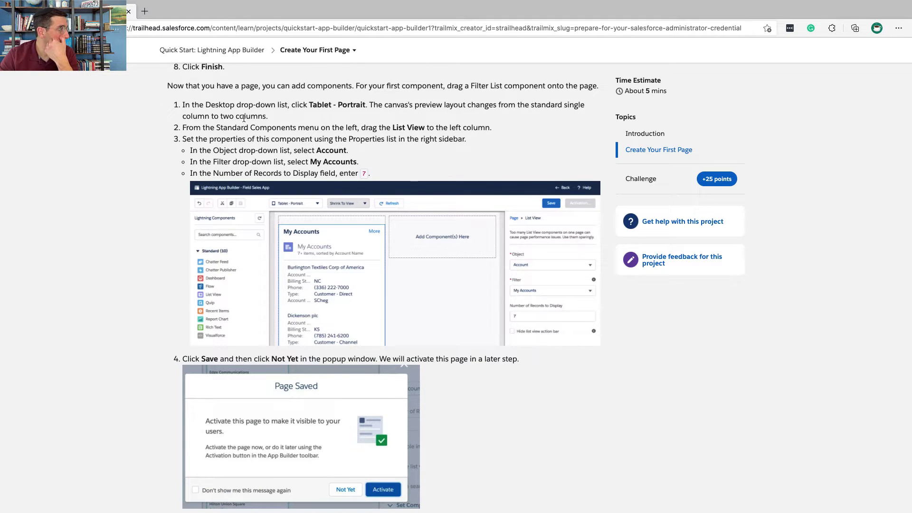
pyautogui.tripleClick(244, 117)
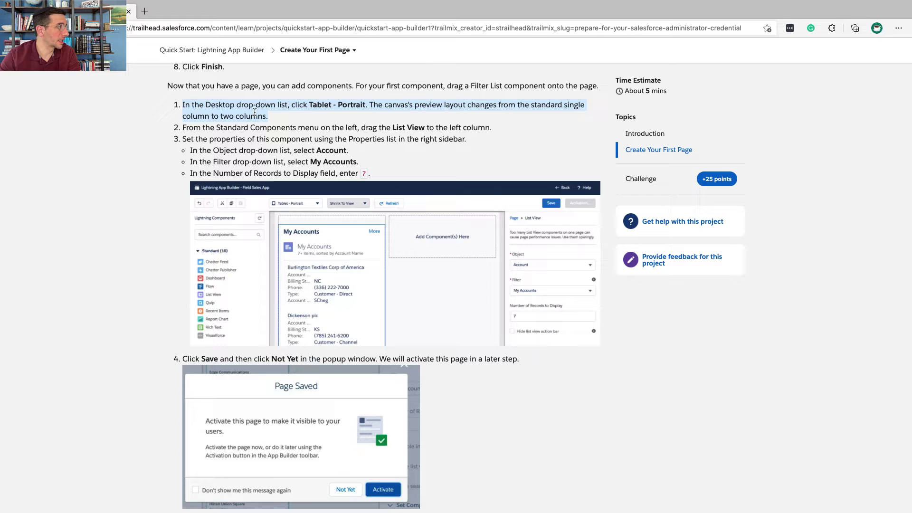
pyautogui.click(312, 107)
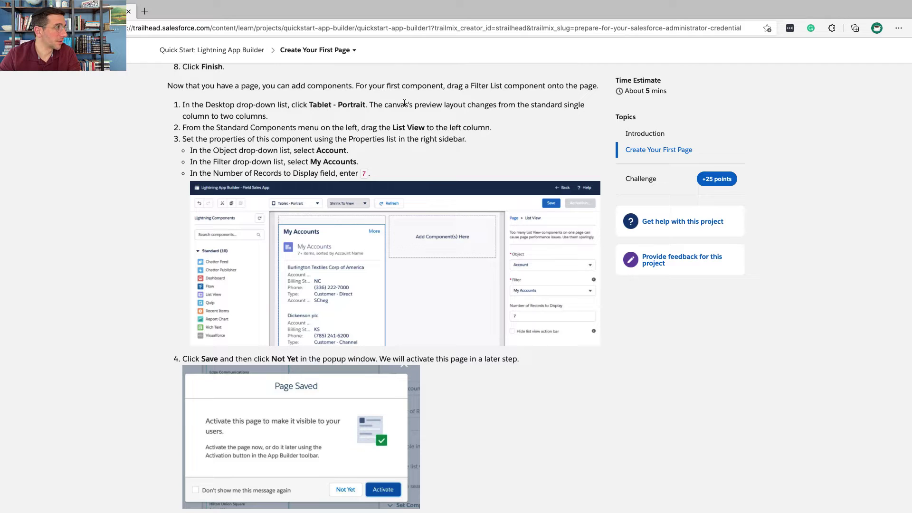
pyautogui.tripleClick(304, 105)
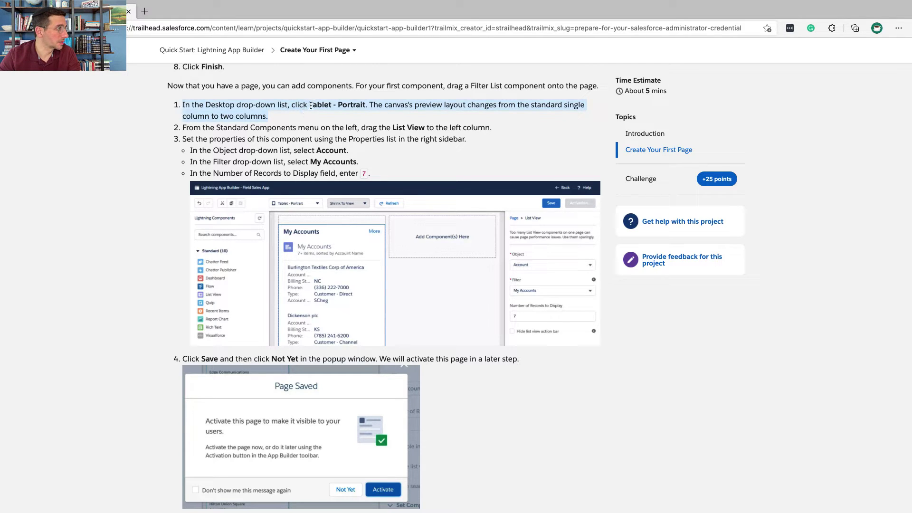
pyautogui.click(311, 104)
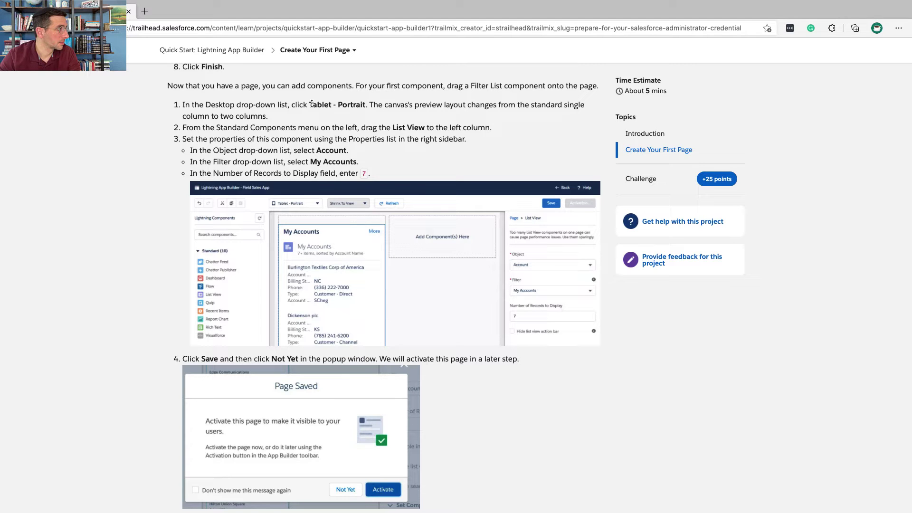
pyautogui.press('super+Tab')
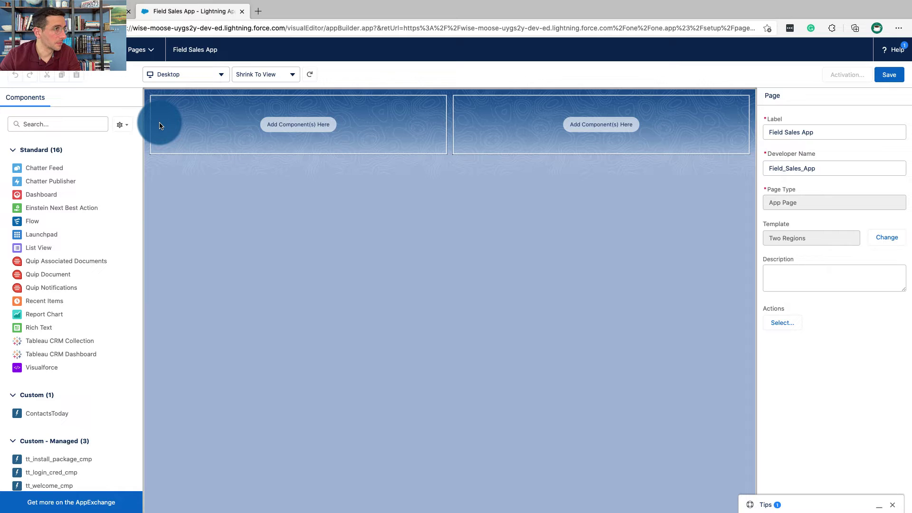
# Step: Preview the page as Tablet - Portrait and check the Trailhead instruction to add a List View
pyautogui.click(212, 74)
pyautogui.click(211, 112)
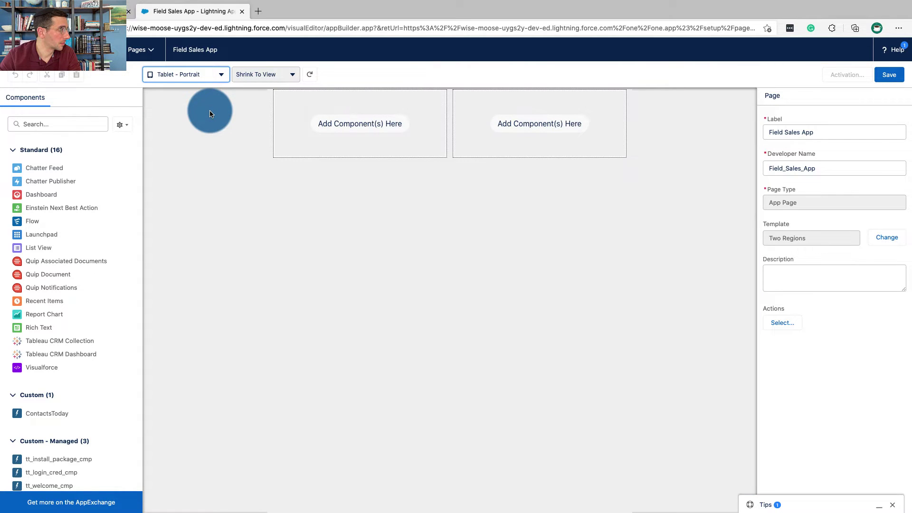
pyautogui.hotkey('ctrl', 'shift', 'Tab')
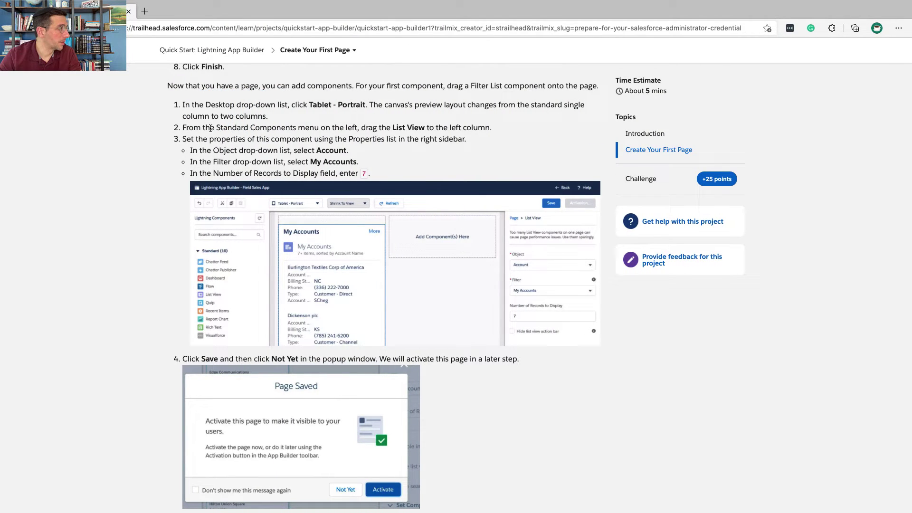
pyautogui.tripleClick(211, 128)
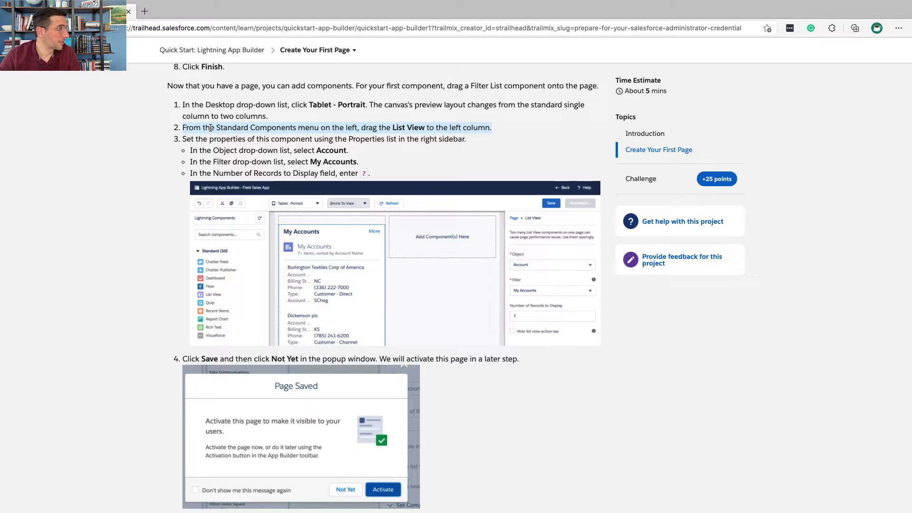
pyautogui.hotkey('ctrl', 'Right')
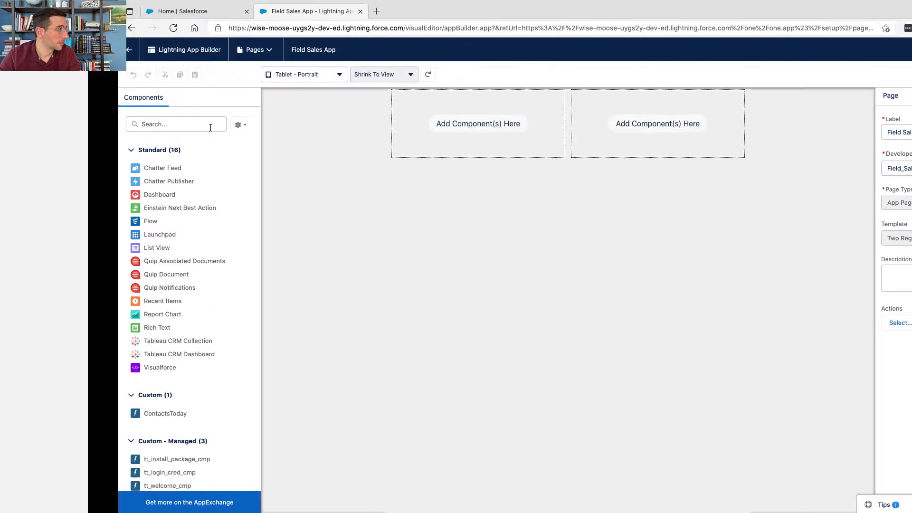
# Step: Search components for 'list' and drop a List View into the left column
pyautogui.click(110, 128)
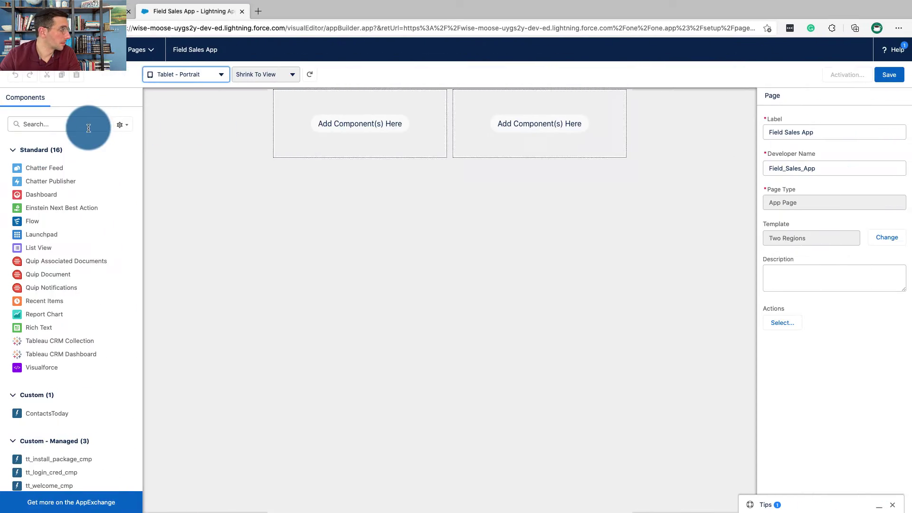
pyautogui.click(87, 127)
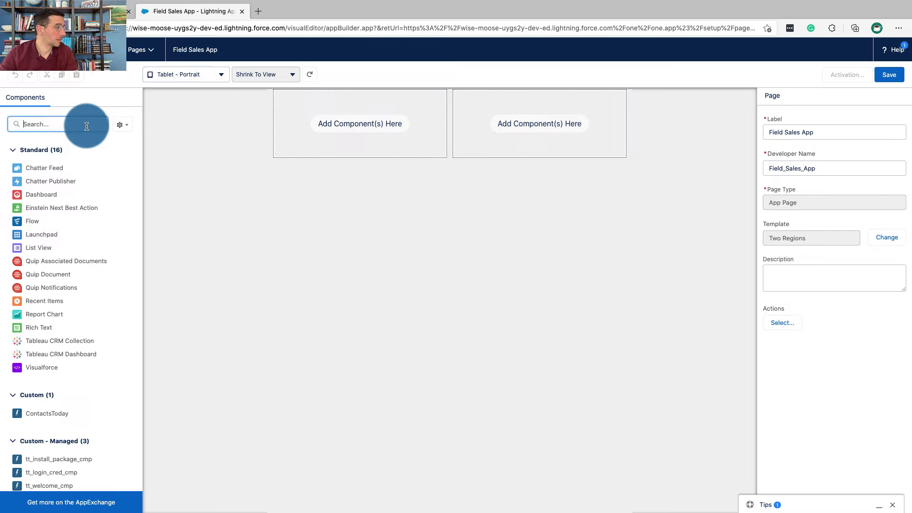
pyautogui.write('list')
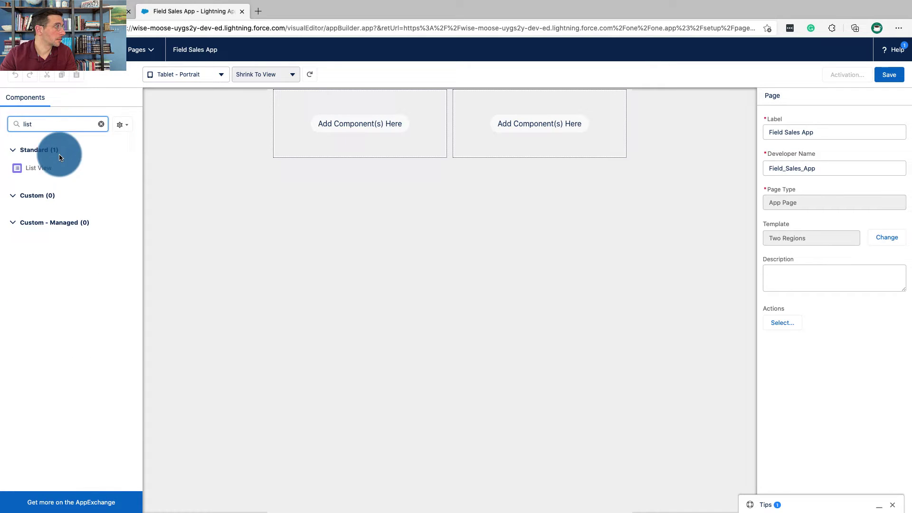
pyautogui.moveTo(37, 169); pyautogui.dragTo(315, 128)
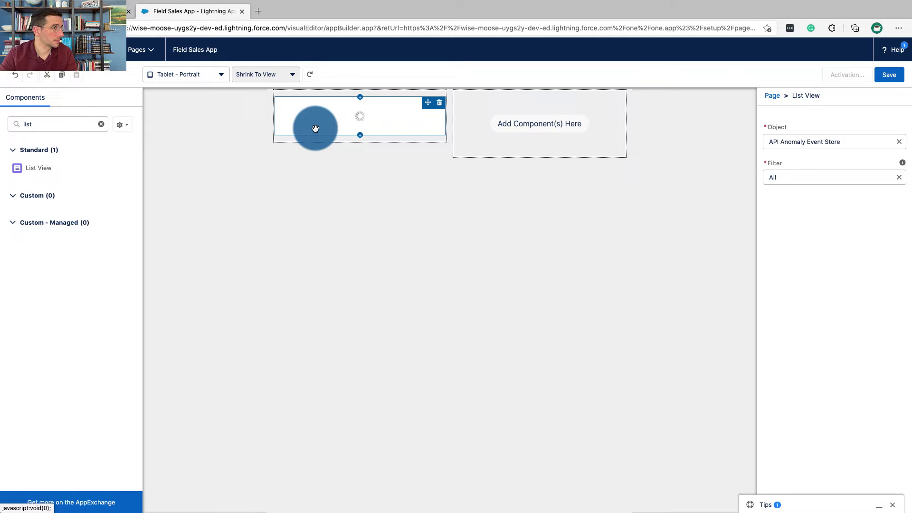
pyautogui.press('super+grave')
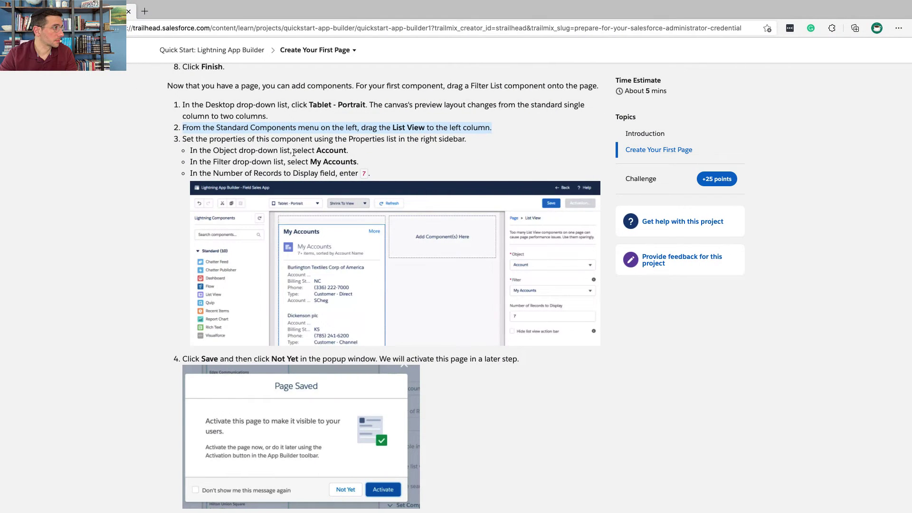
pyautogui.doubleClick(223, 138)
pyautogui.tripleClick(223, 138)
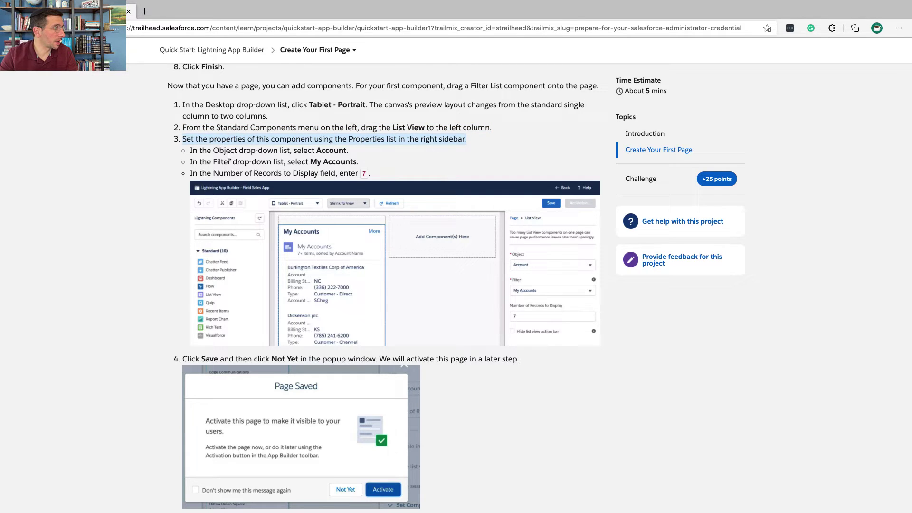
pyautogui.tripleClick(228, 149)
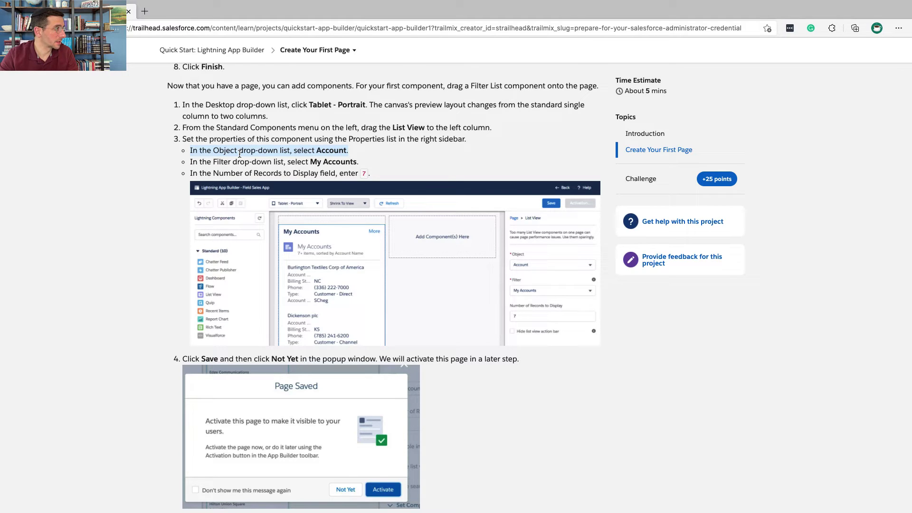
pyautogui.click(240, 153)
pyautogui.tripleClick(294, 162)
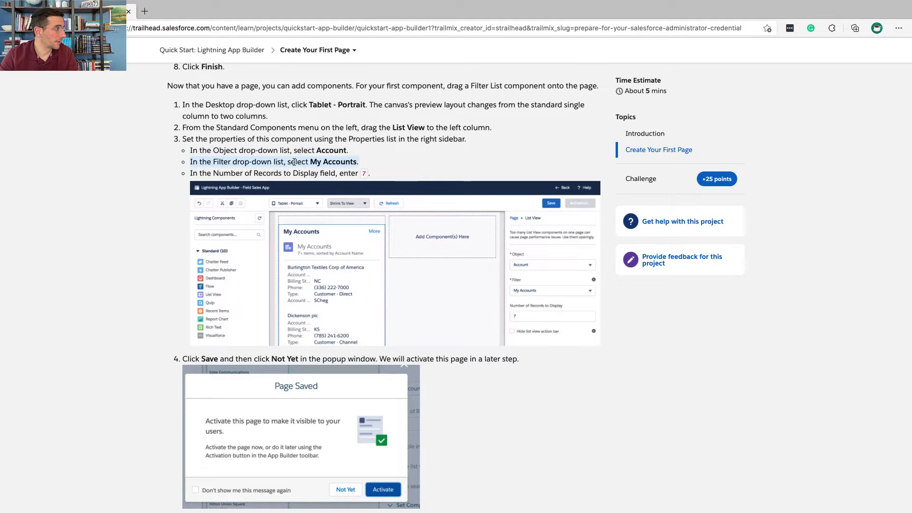
pyautogui.click(364, 175)
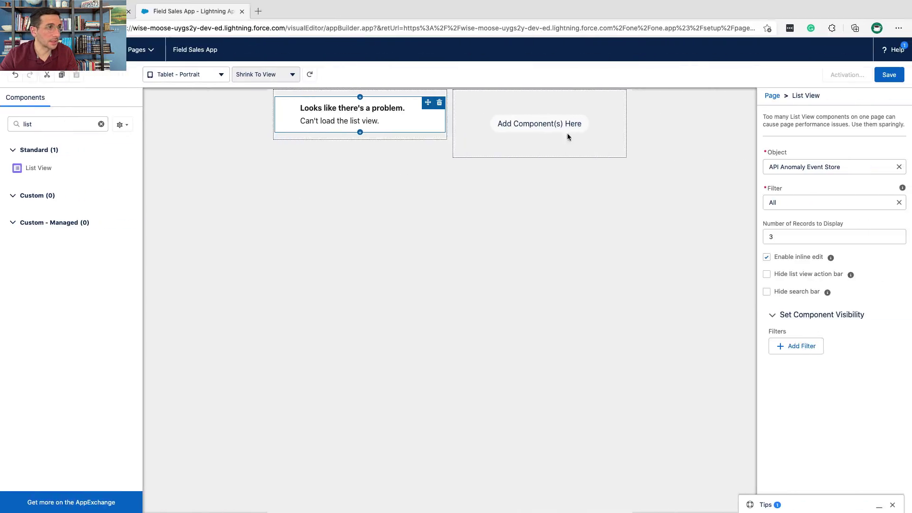
# Step: Set the List View to Account, filter My Accounts, 7 records, and save without activating
pyautogui.click(885, 171)
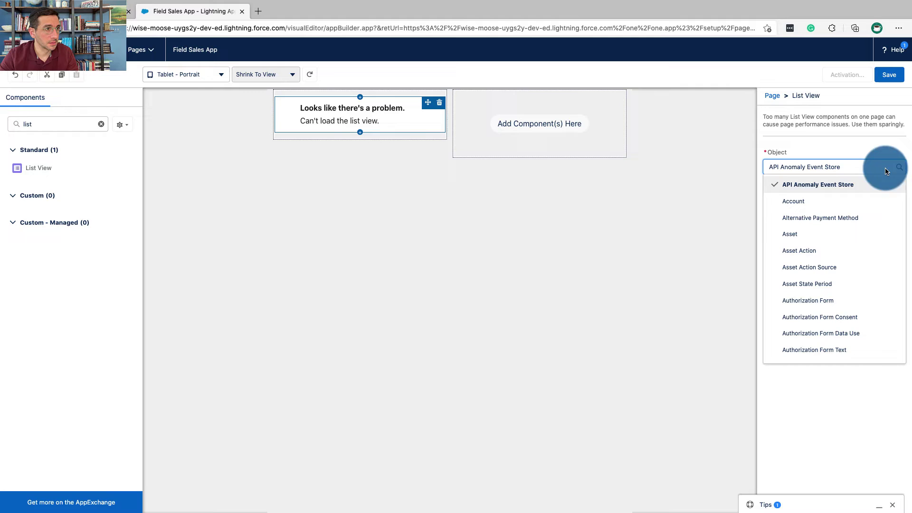
pyautogui.click(857, 200)
pyautogui.click(878, 204)
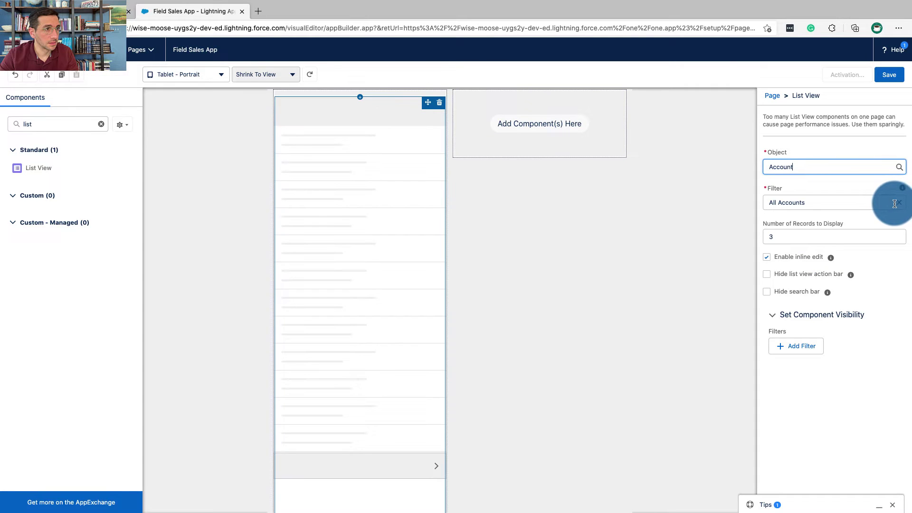
pyautogui.click(854, 270)
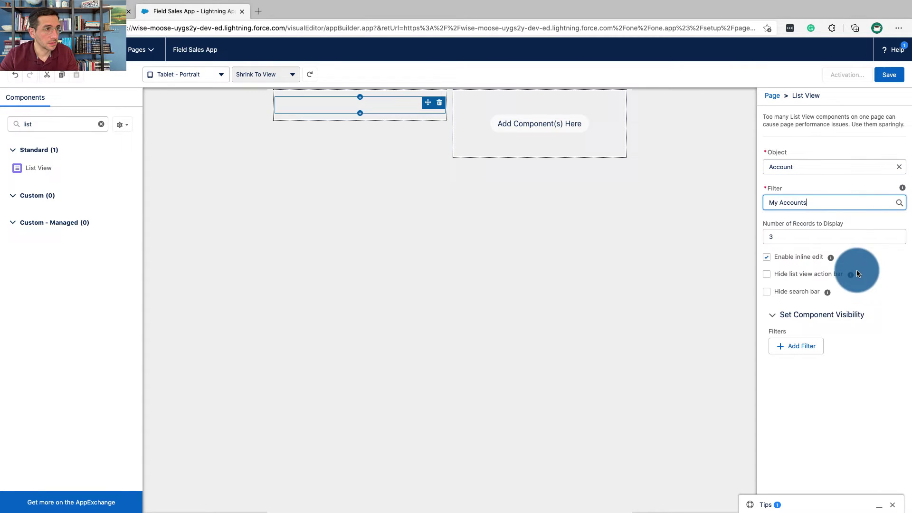
pyautogui.doubleClick(827, 234)
pyautogui.write('7')
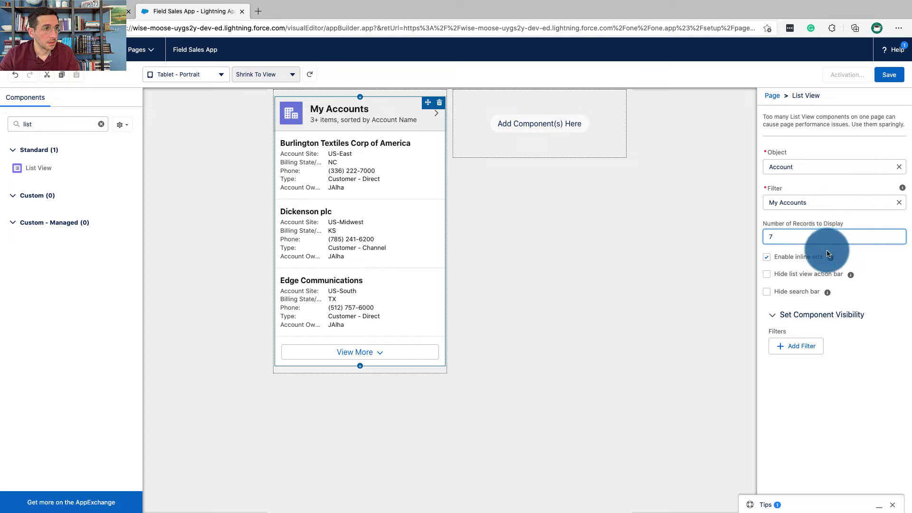
pyautogui.click(890, 76)
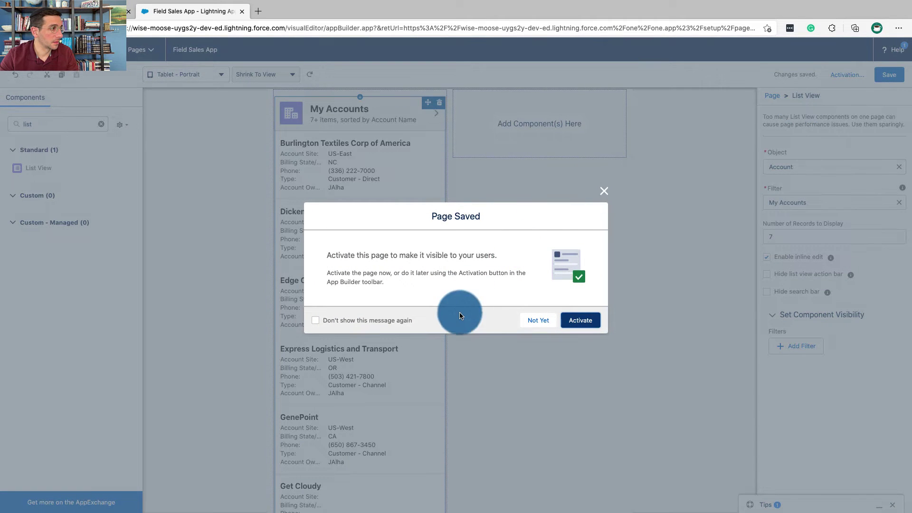
pyautogui.click(603, 191)
pyautogui.hotkey('ctrl', 'Left')
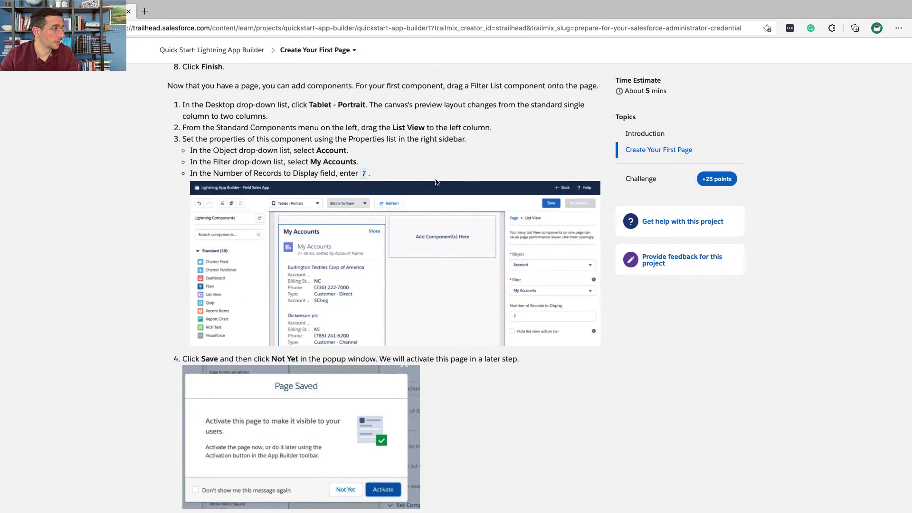
# Step: Read the Add More Components unit on Recent Items and select the 'Opportunities & Leads' label text
pyautogui.scroll(-5, 411, 190)
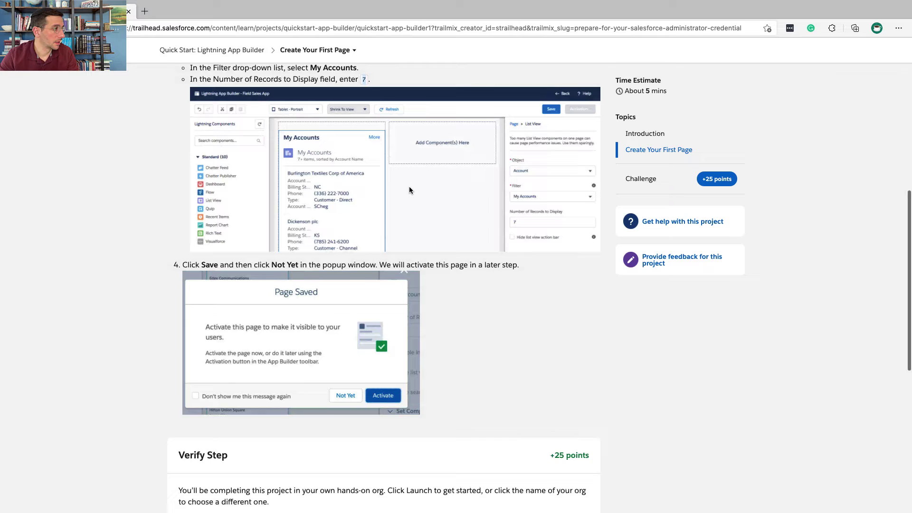
pyautogui.tripleClick(245, 247)
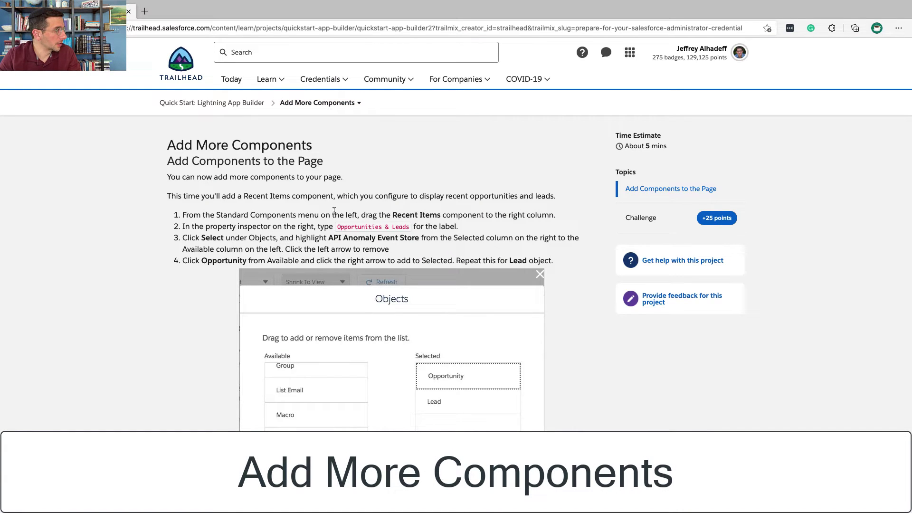
pyautogui.tripleClick(326, 194)
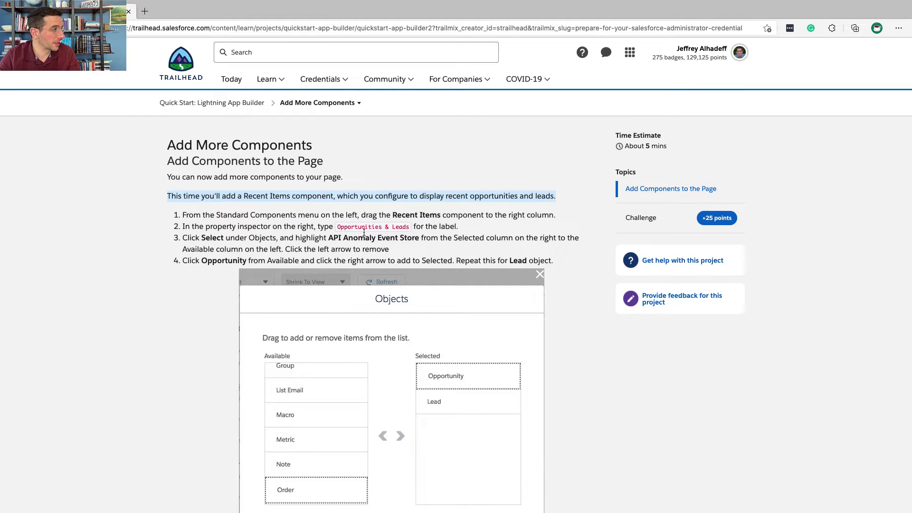
pyautogui.tripleClick(314, 215)
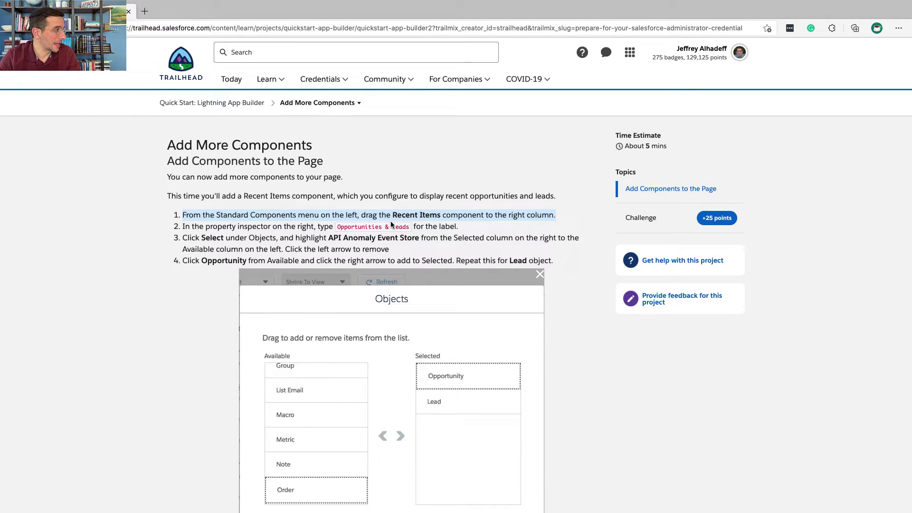
pyautogui.click(326, 227)
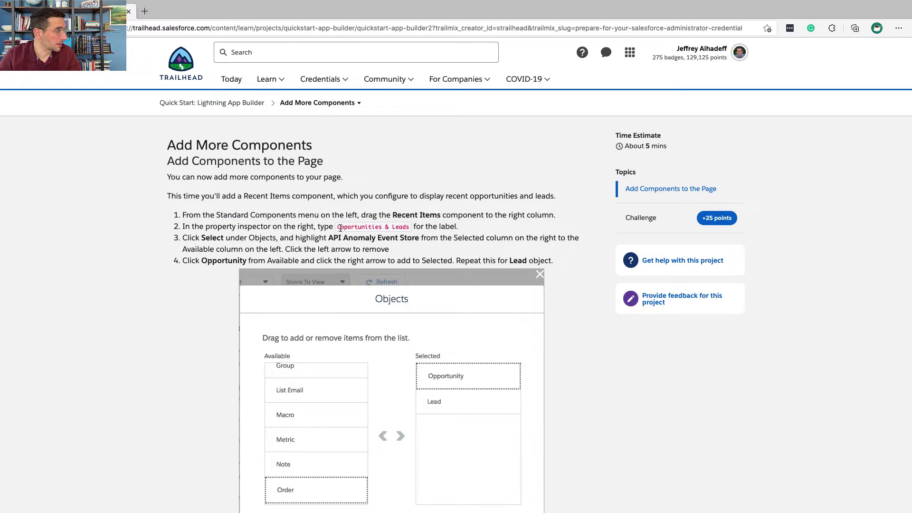
pyautogui.moveTo(340, 227); pyautogui.dragTo(412, 225)
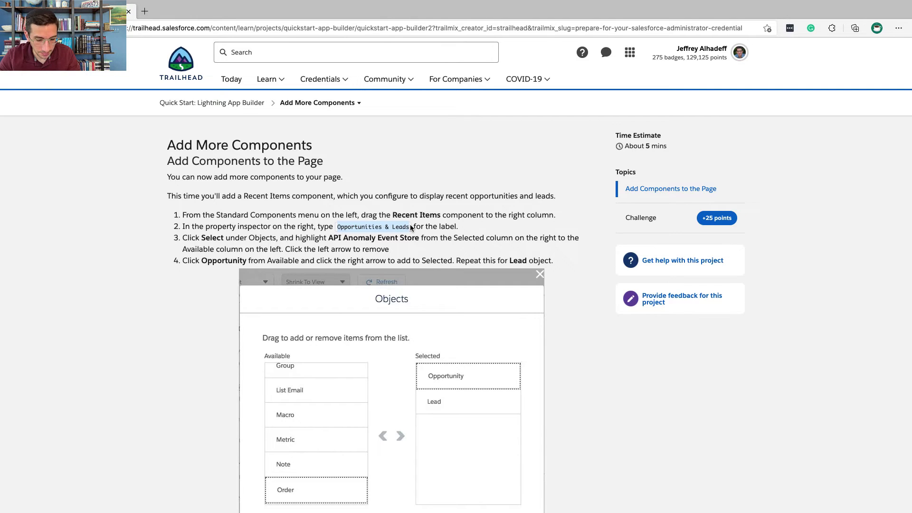
pyautogui.hotkey('ctrl', 'Tab')
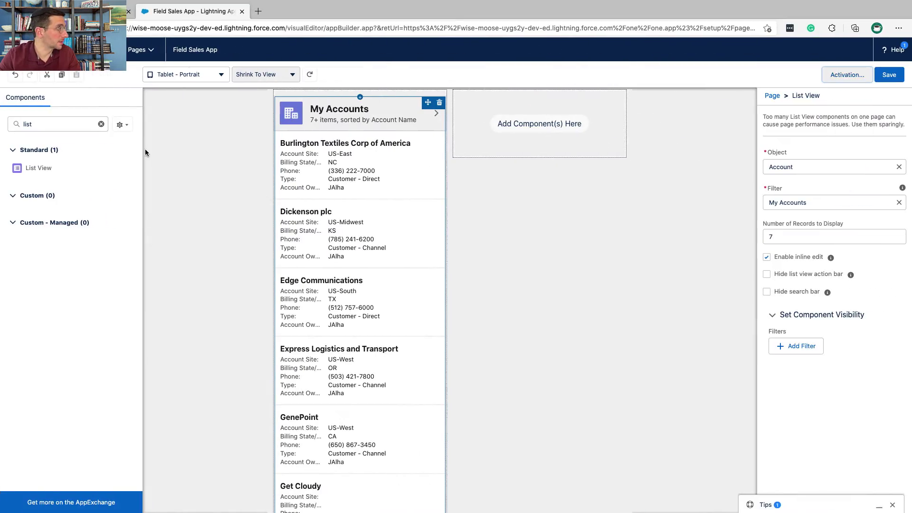
# Step: Search components for 're' and drop a Recent Items component into the right column
pyautogui.click(101, 123)
pyautogui.write('re')
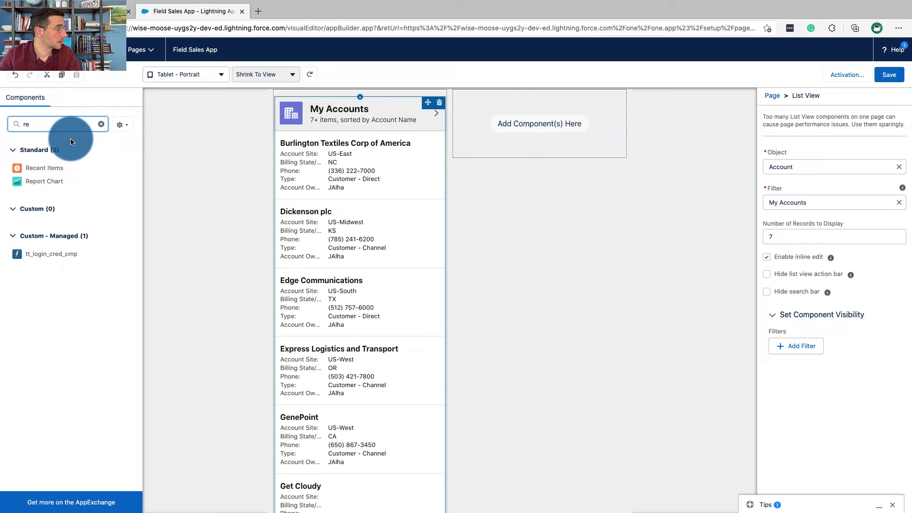
pyautogui.moveTo(62, 170); pyautogui.dragTo(472, 126)
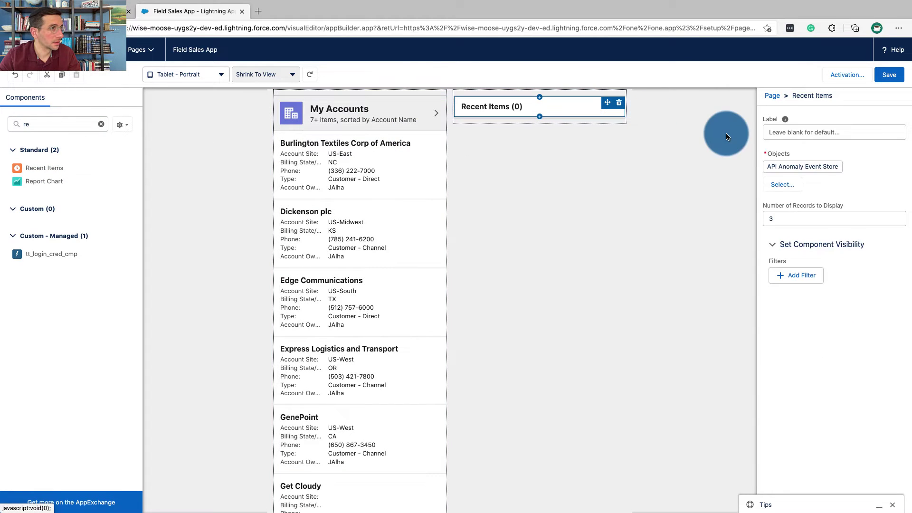
pyautogui.click(794, 134)
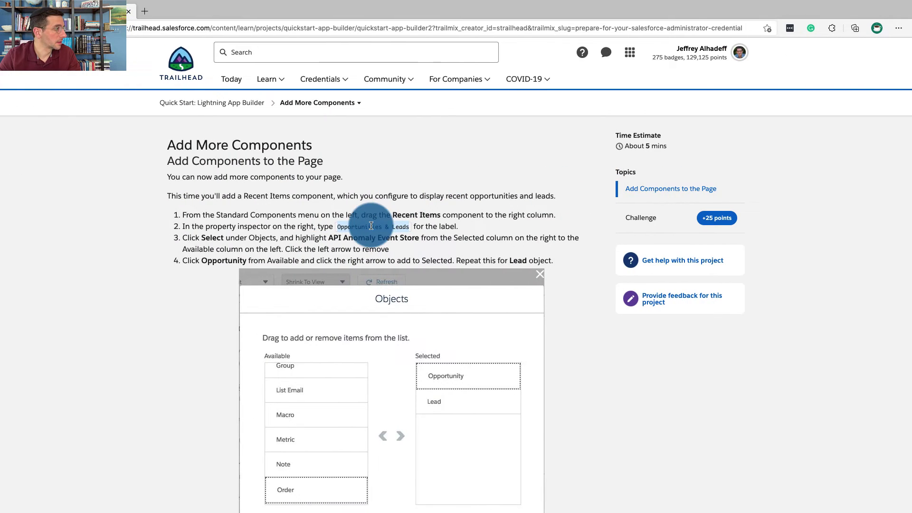
# Step: Review Trailhead's step 3 about the API Anomaly Event Store object, then confirm the 'Opportunities & Leads' label
pyautogui.scroll(-1, 52, 225)
pyautogui.doubleClick(236, 208)
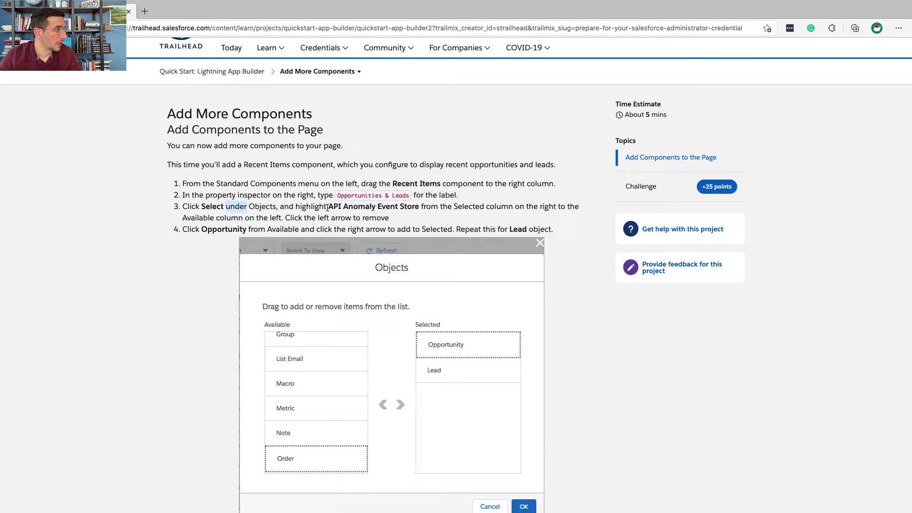
pyautogui.moveTo(335, 207); pyautogui.dragTo(416, 215)
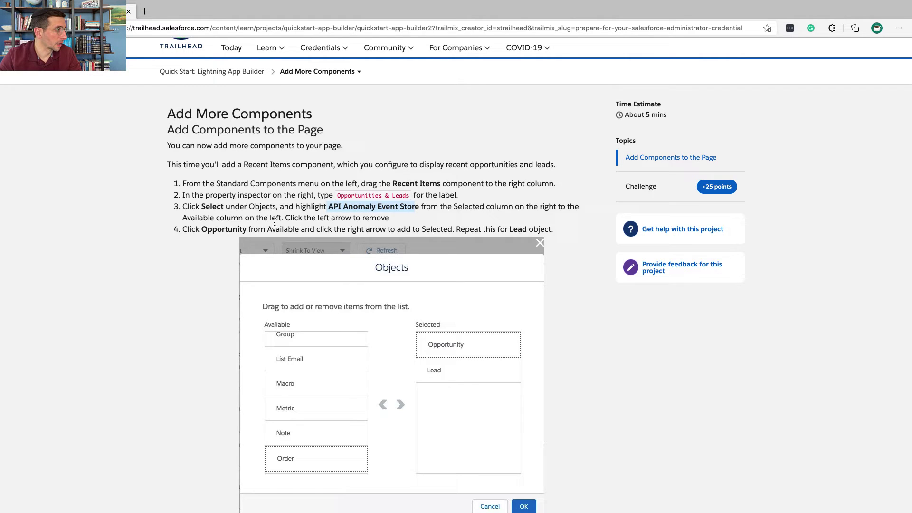
pyautogui.hotkey('ctrl', 'Right')
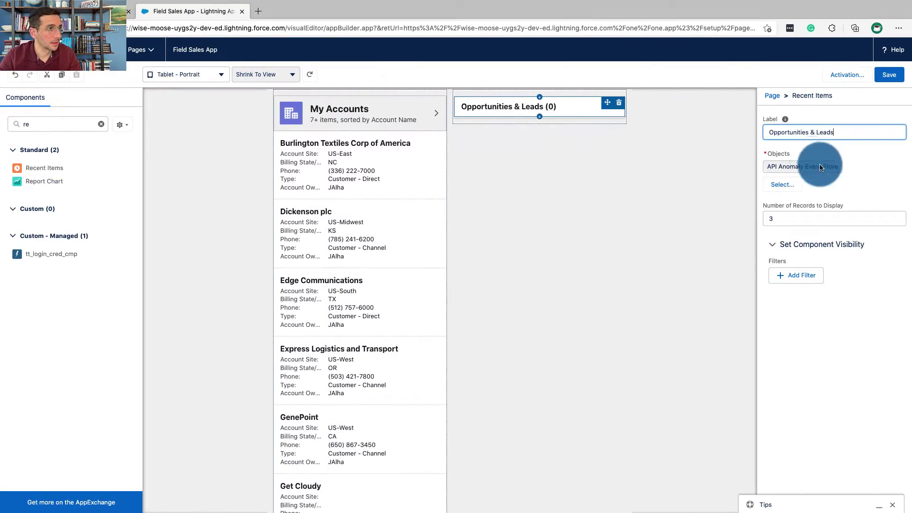
pyautogui.click(827, 169)
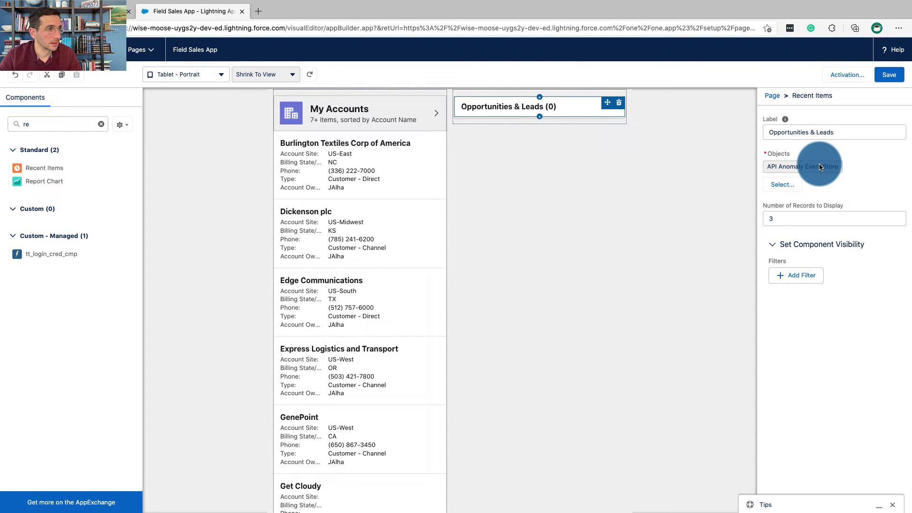
# Step: Replace API Anomaly Event Store with Opportunity and Lead in the component's Objects list
pyautogui.click(789, 184)
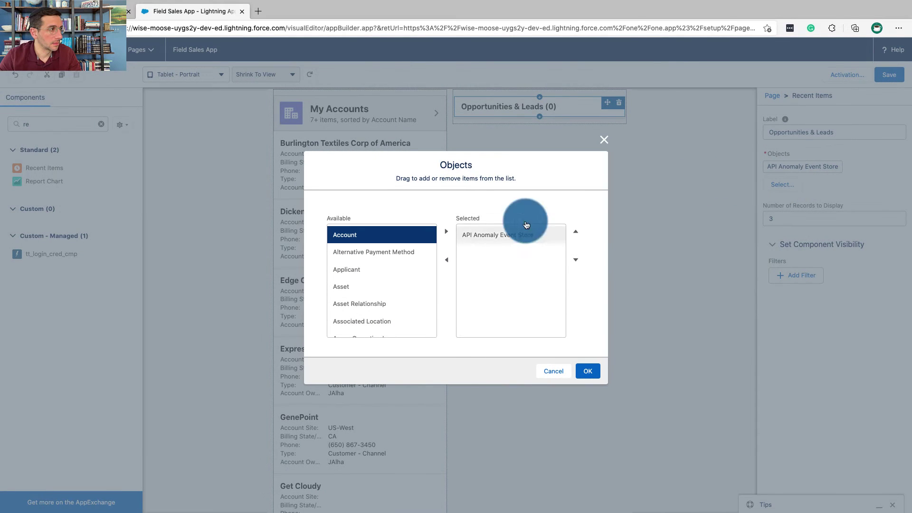
pyautogui.click(475, 234)
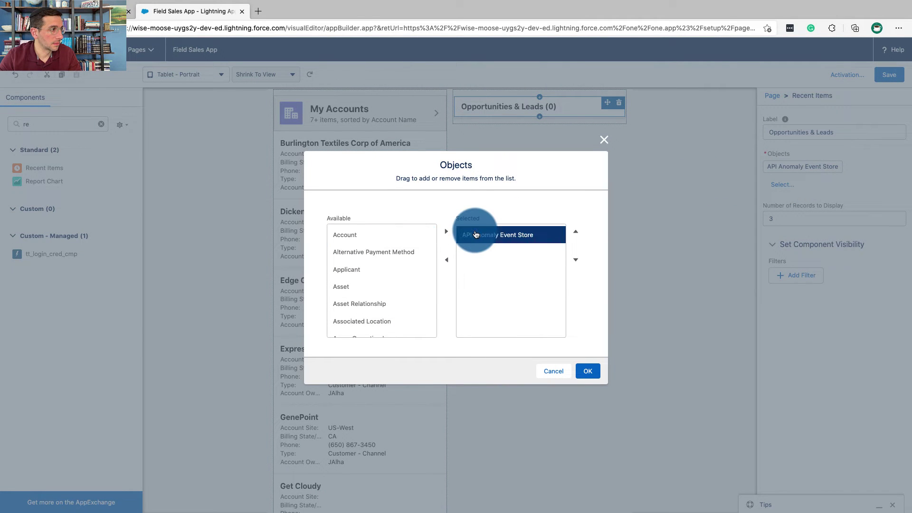
pyautogui.click(446, 260)
pyautogui.scroll(-6, 399, 259)
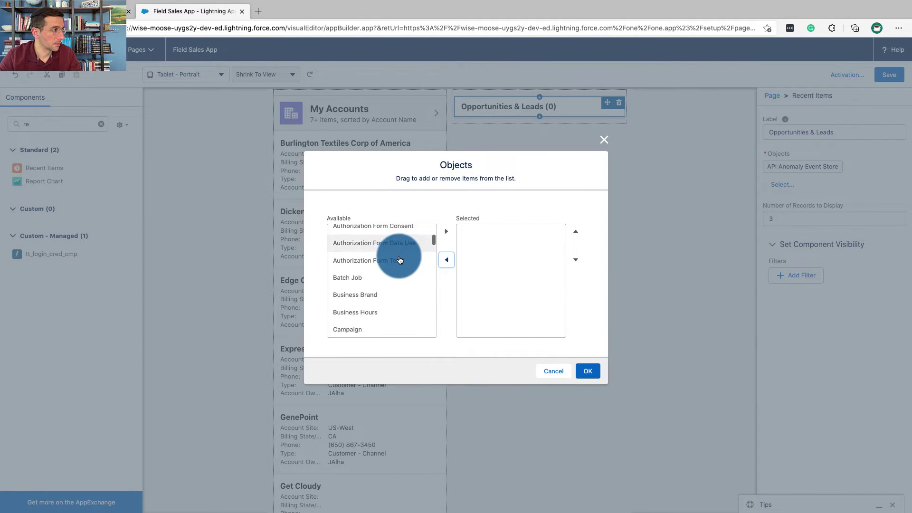
pyautogui.scroll(-6, 399, 260)
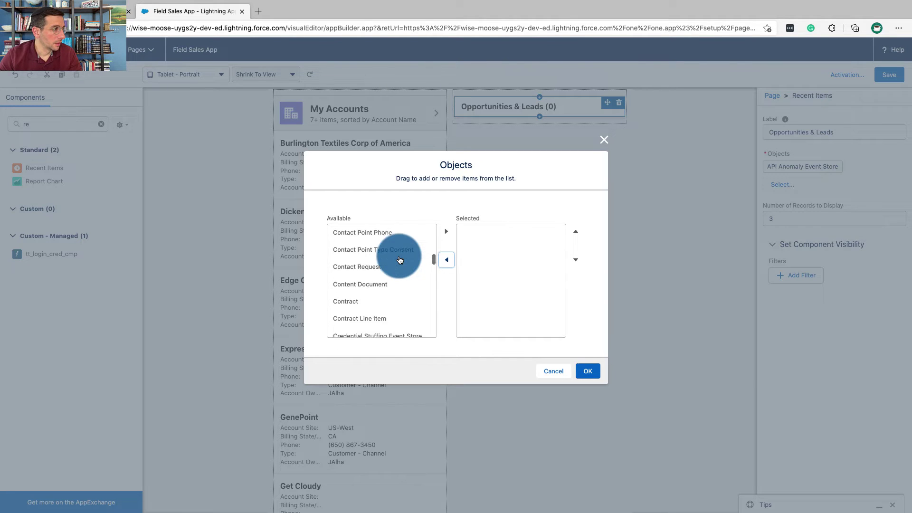
pyautogui.scroll(-10, 400, 260)
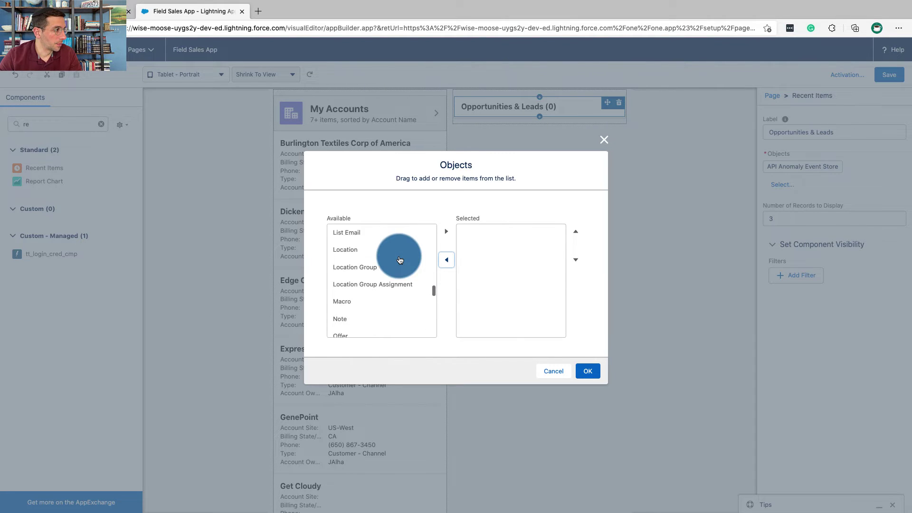
pyautogui.scroll(-1, 399, 260)
pyautogui.doubleClick(399, 289)
pyautogui.scroll(5, 407, 295)
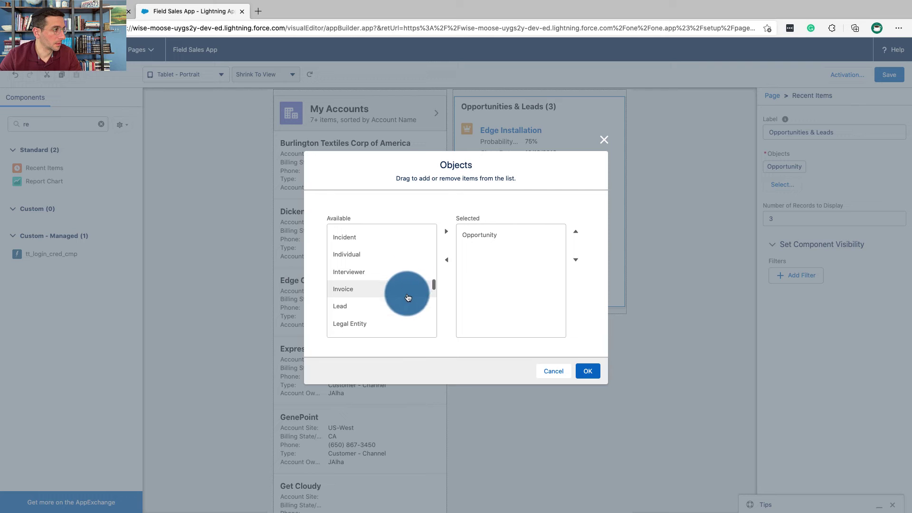
pyautogui.click(408, 306)
pyautogui.click(446, 232)
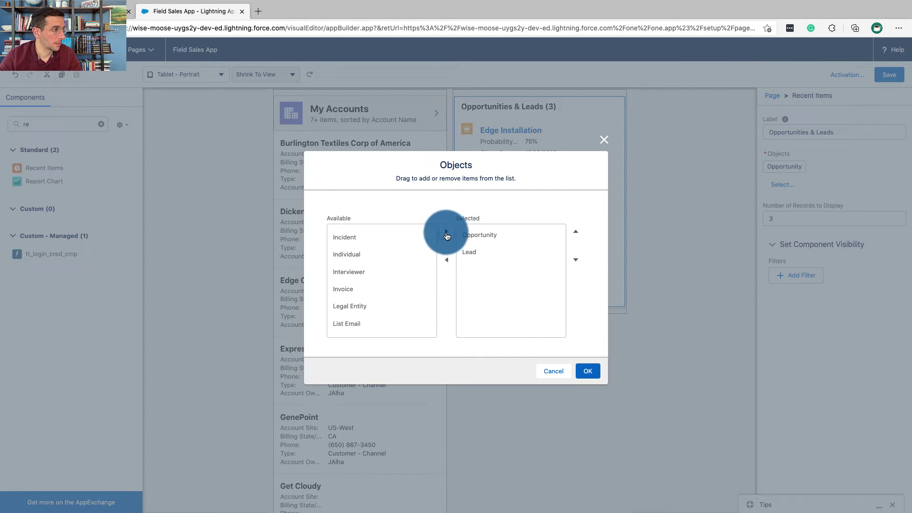
pyautogui.click(587, 371)
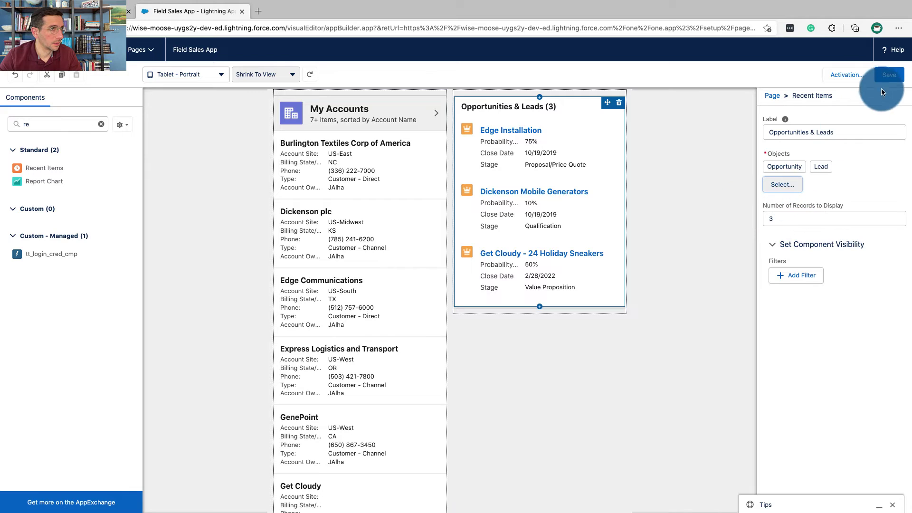
# Step: Save the Field Sales App page and reselect the Opportunities & Leads component
pyautogui.click(890, 81)
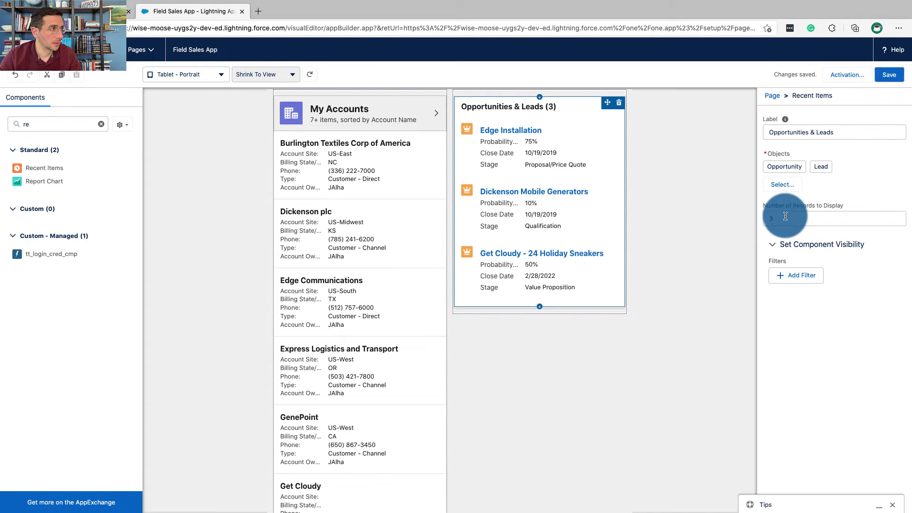
pyautogui.click(646, 278)
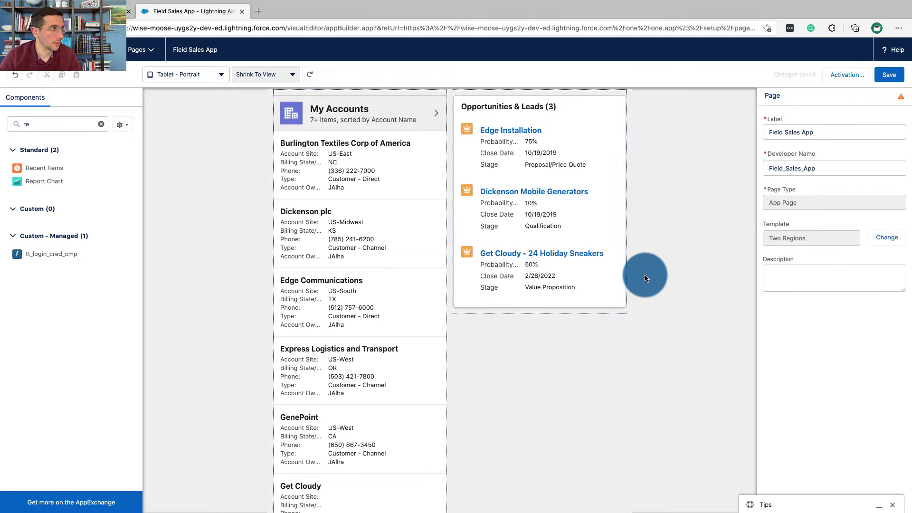
pyautogui.click(597, 273)
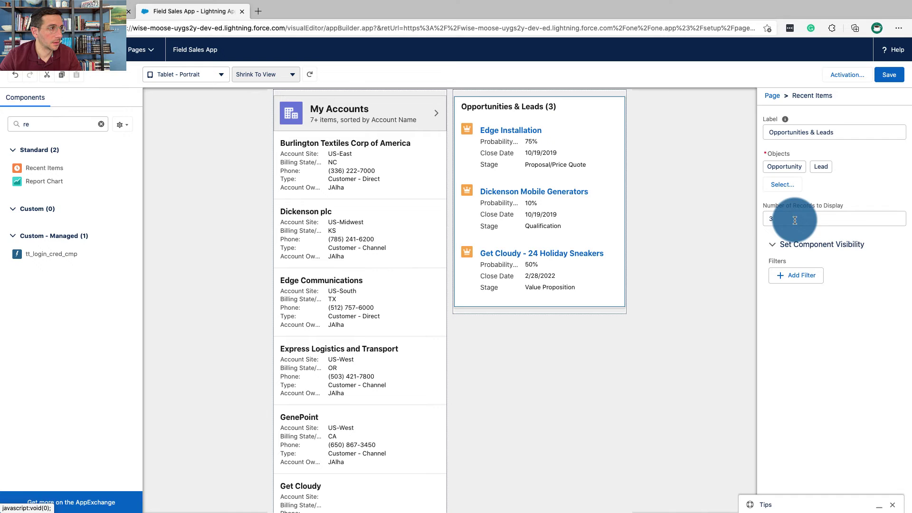
# Step: Verify the Add More Components step in Trailhead to earn 25 points
pyautogui.hotkey('ctrl', 'Left')
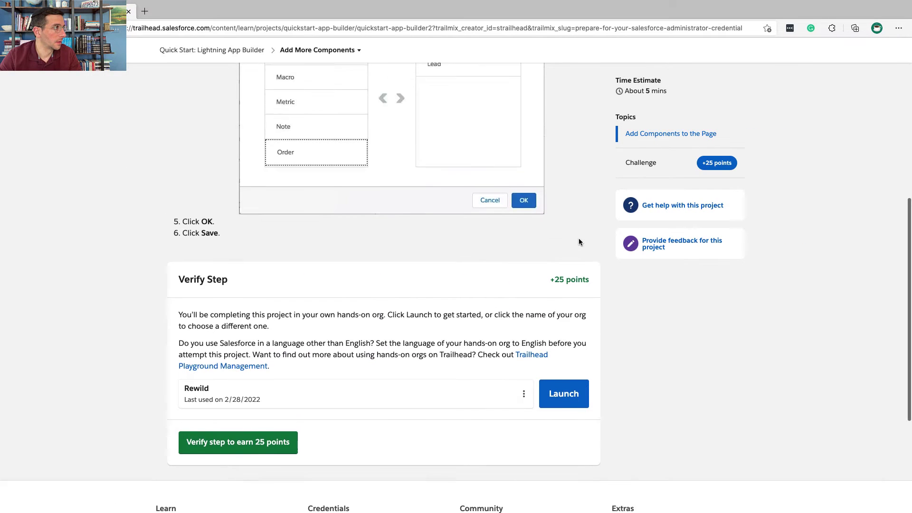
pyautogui.scroll(4, 579, 240)
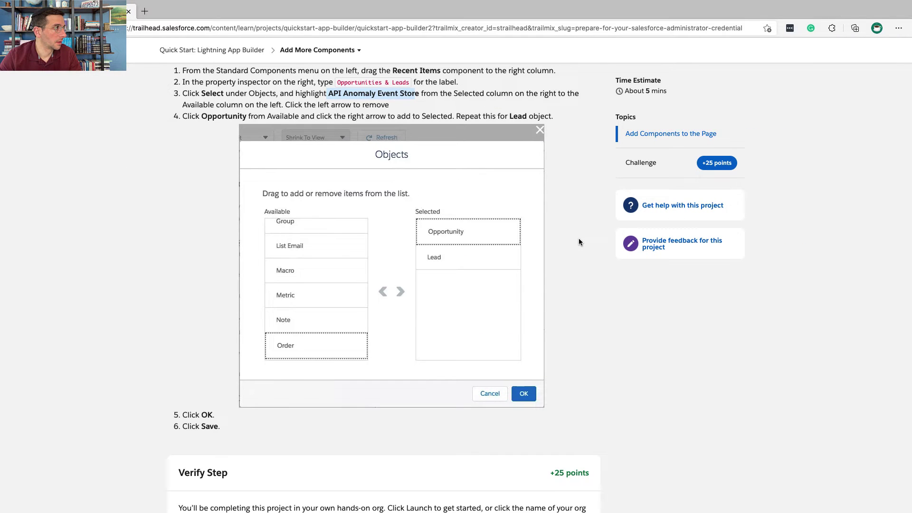
pyautogui.scroll(-5, 578, 242)
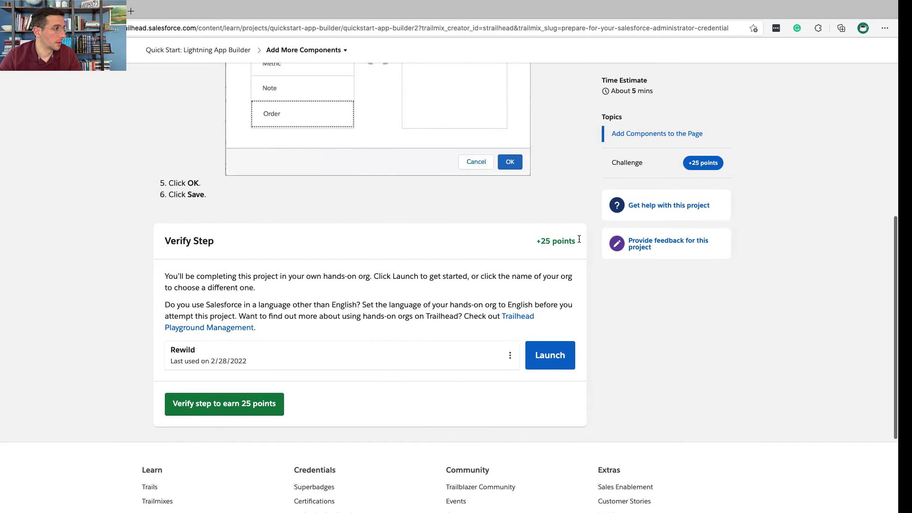
pyautogui.click(265, 404)
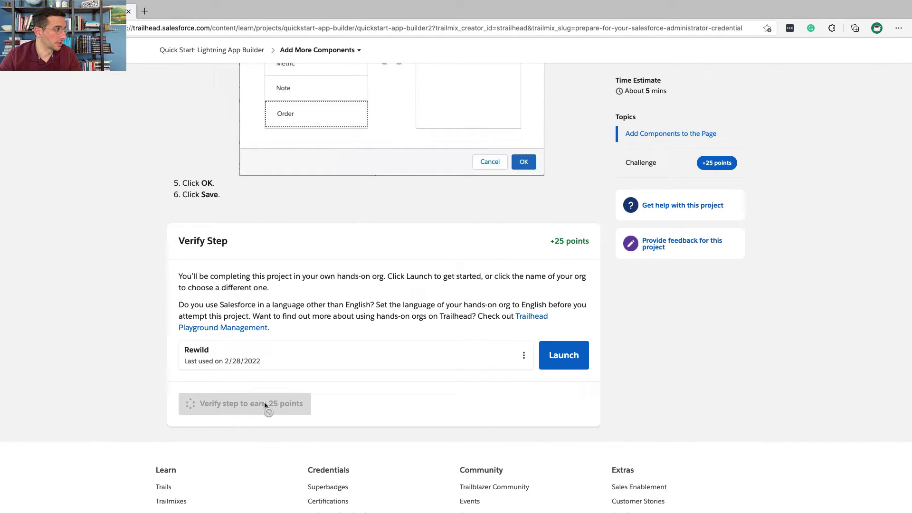
pyautogui.hotkey('ctrl', 'Right')
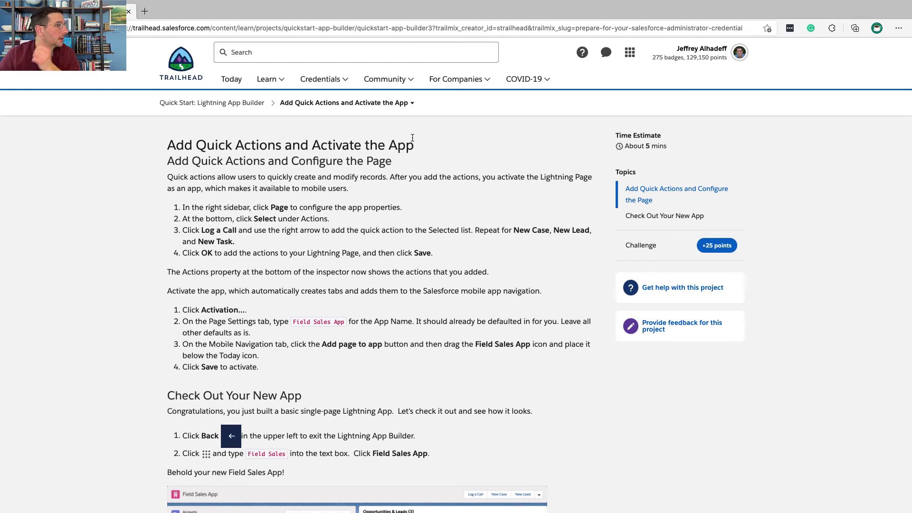
# Step: Read the Add Quick Actions and Activate the App unit's title and introduction
pyautogui.tripleClick(398, 143)
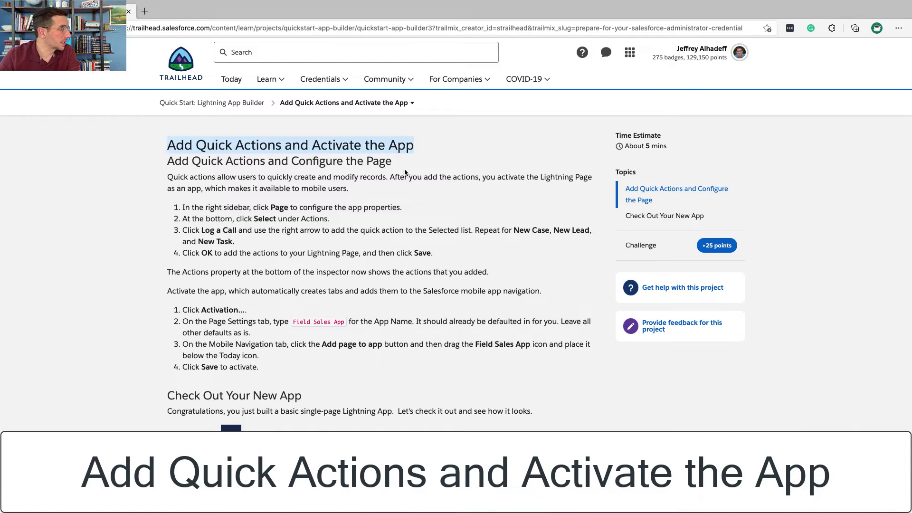
pyautogui.click(371, 162)
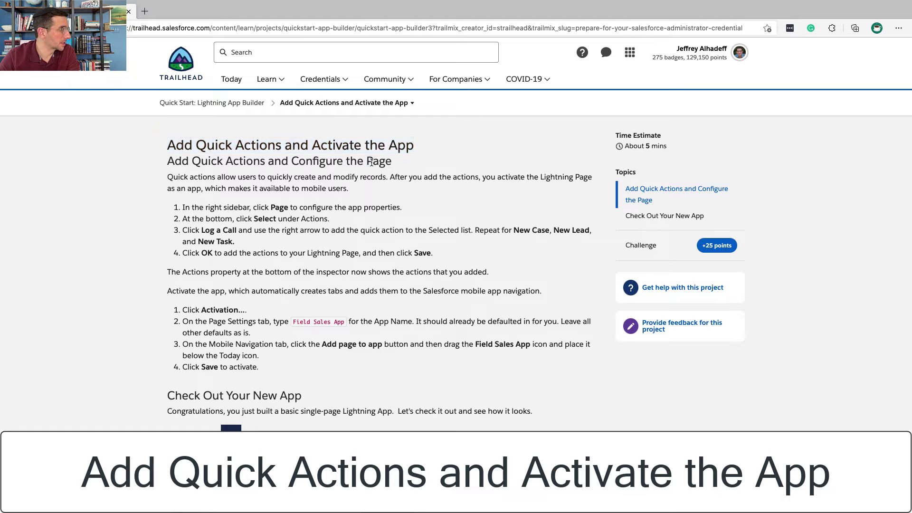
pyautogui.tripleClick(371, 162)
pyautogui.scroll(-1, 371, 163)
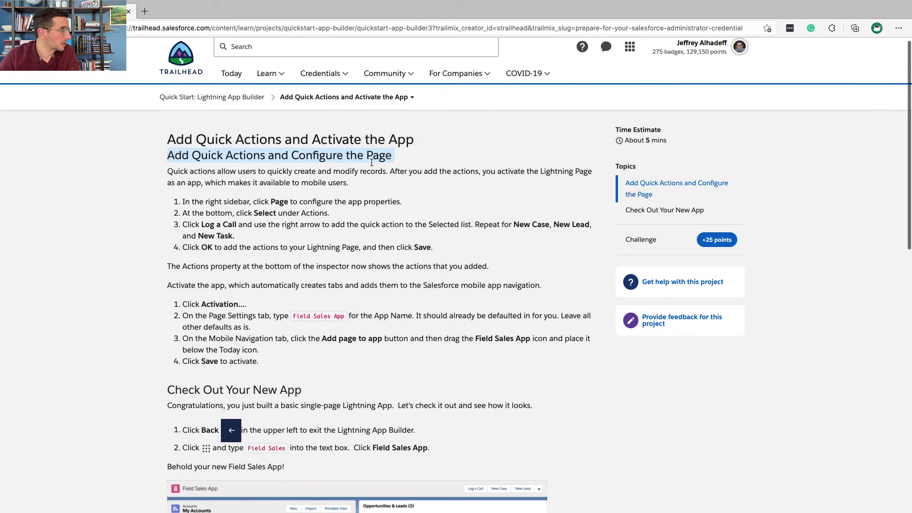
pyautogui.click(372, 163)
pyautogui.tripleClick(367, 172)
pyautogui.click(367, 171)
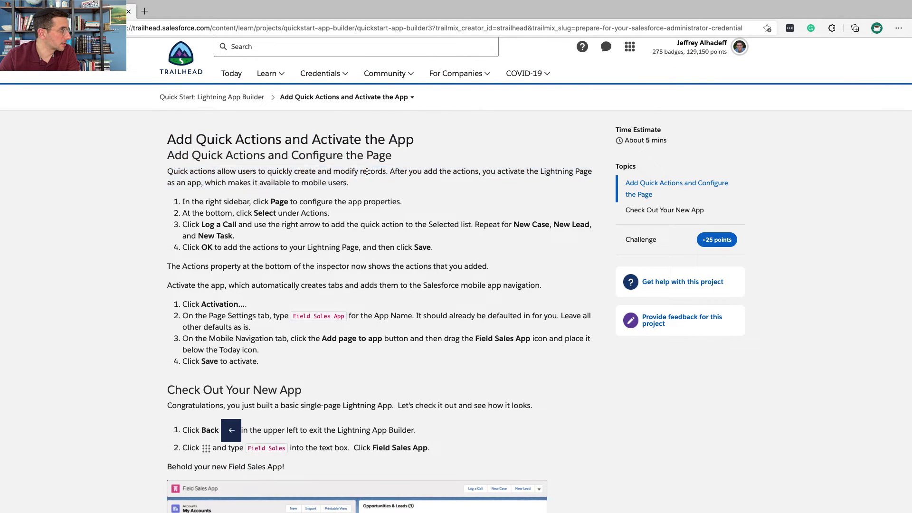
pyautogui.tripleClick(356, 152)
pyautogui.scroll(-1, 357, 152)
pyautogui.tripleClick(336, 120)
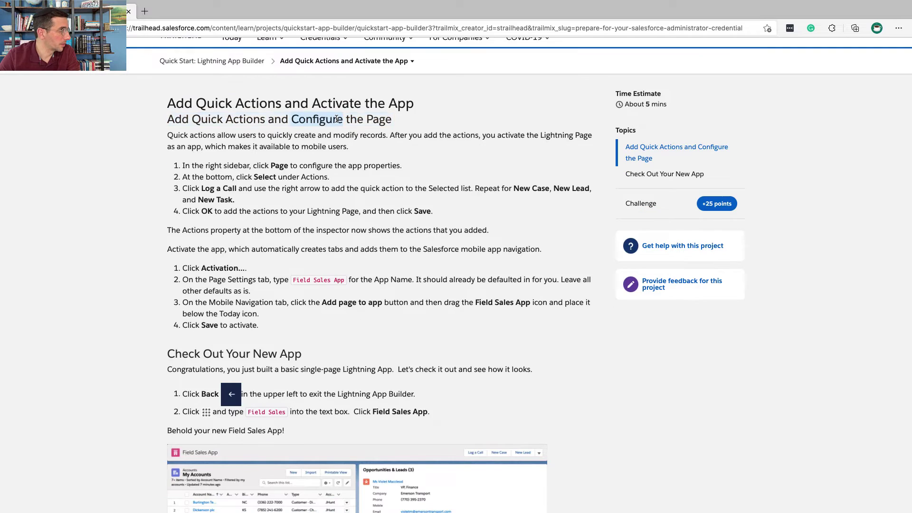
pyautogui.tripleClick(334, 142)
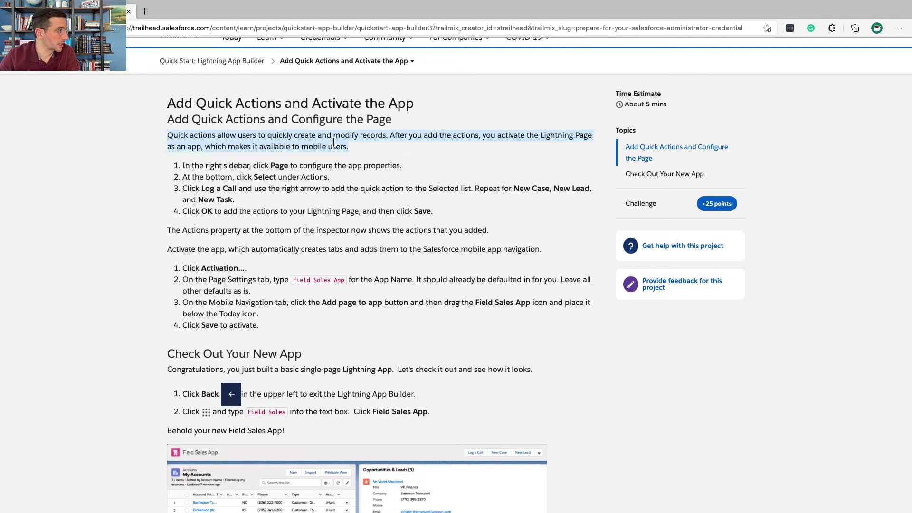
# Step: Following step 1, show the page's own properties and open its Actions dialog
pyautogui.tripleClick(336, 166)
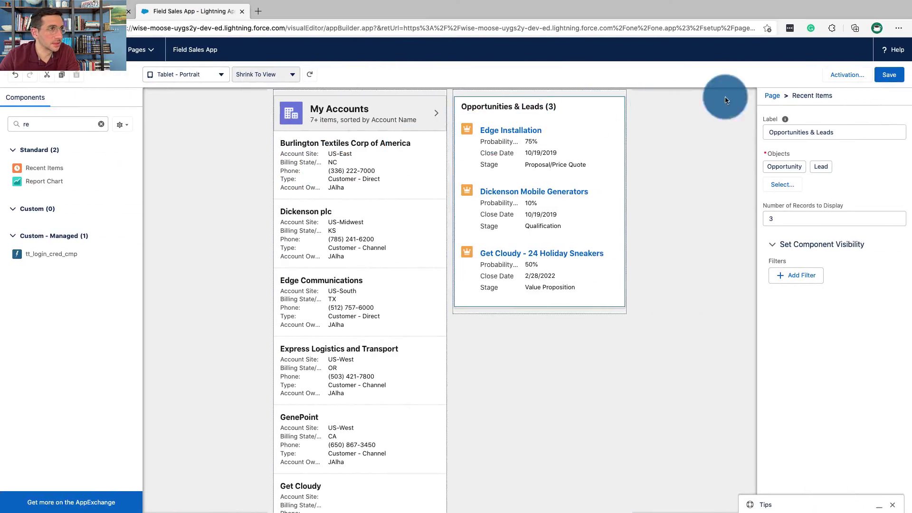
pyautogui.click(772, 95)
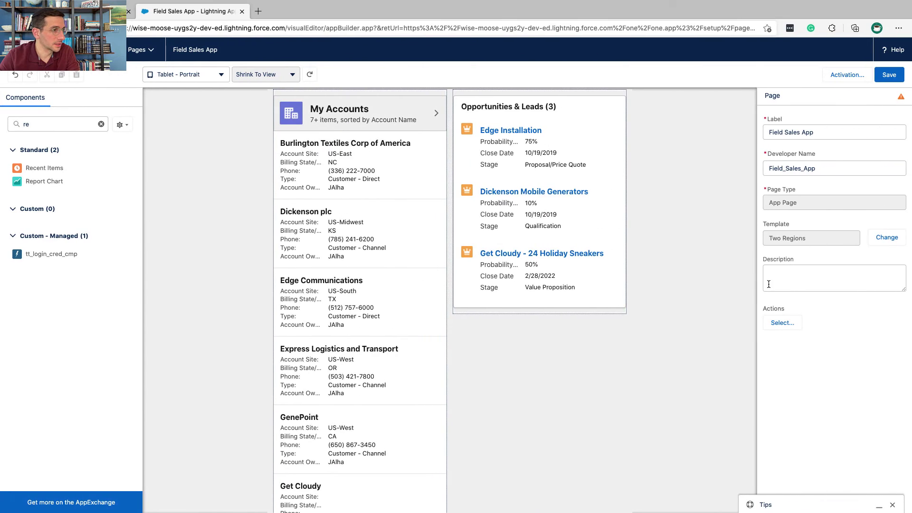
pyautogui.click(777, 321)
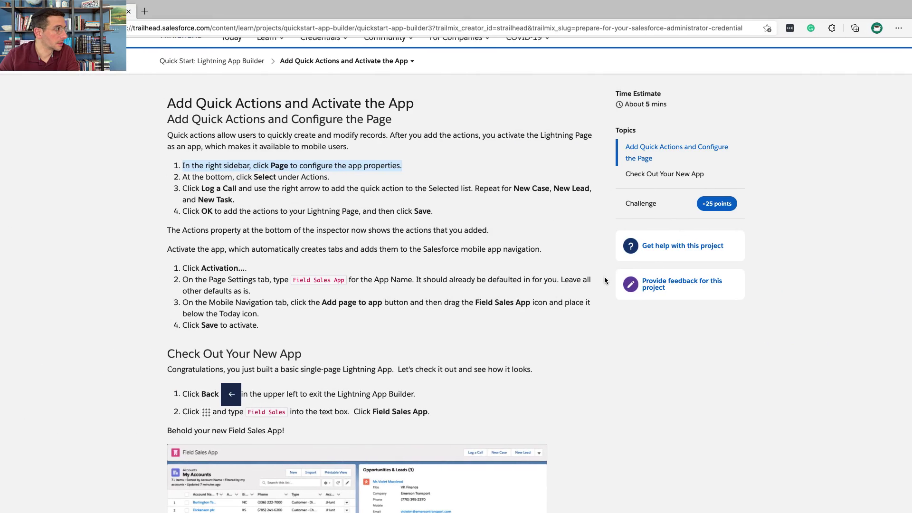
pyautogui.tripleClick(249, 189)
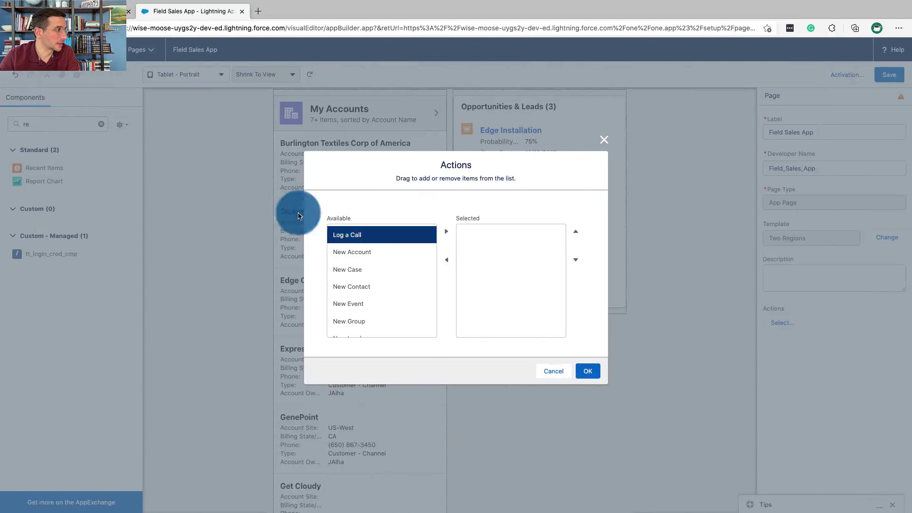
# Step: Add Log a Call, New Case, New Lead and New Task as the page's quick actions
pyautogui.click(446, 232)
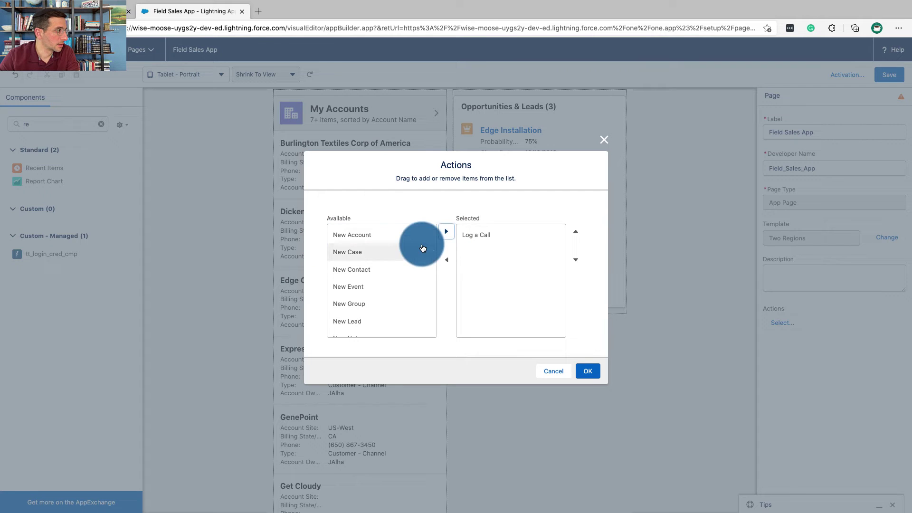
pyautogui.click(403, 252)
pyautogui.click(444, 234)
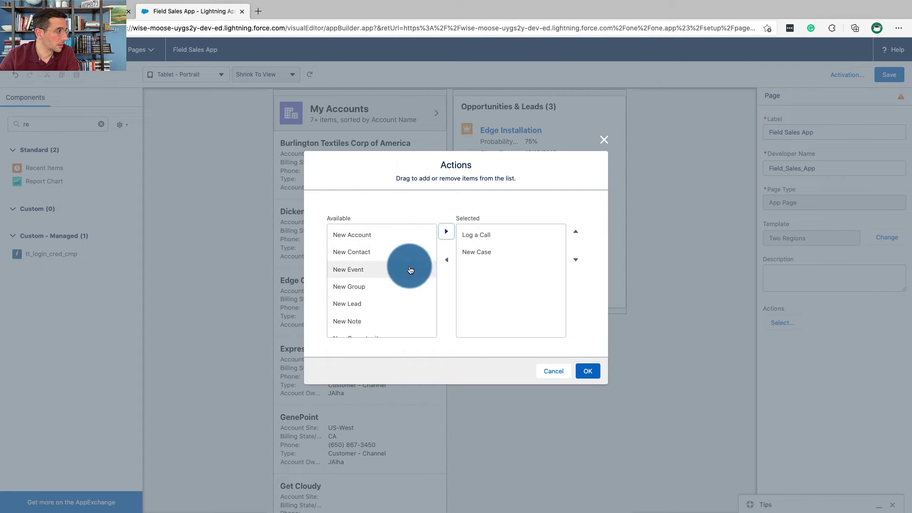
pyautogui.click(401, 302)
pyautogui.click(446, 232)
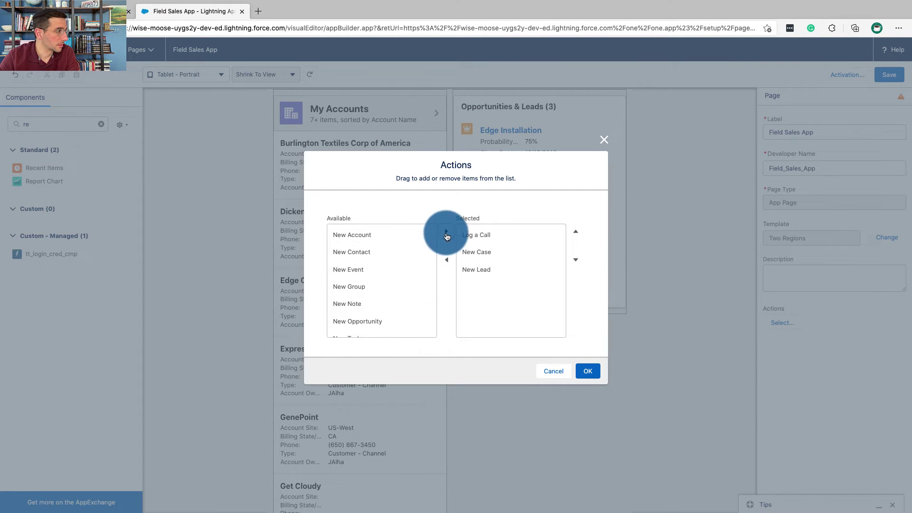
pyautogui.scroll(-2, 404, 319)
pyautogui.click(401, 299)
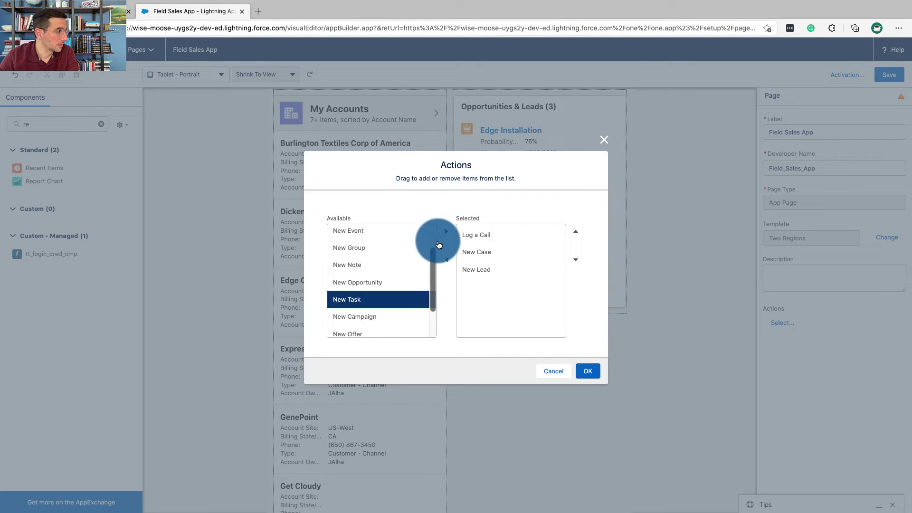
pyautogui.click(446, 232)
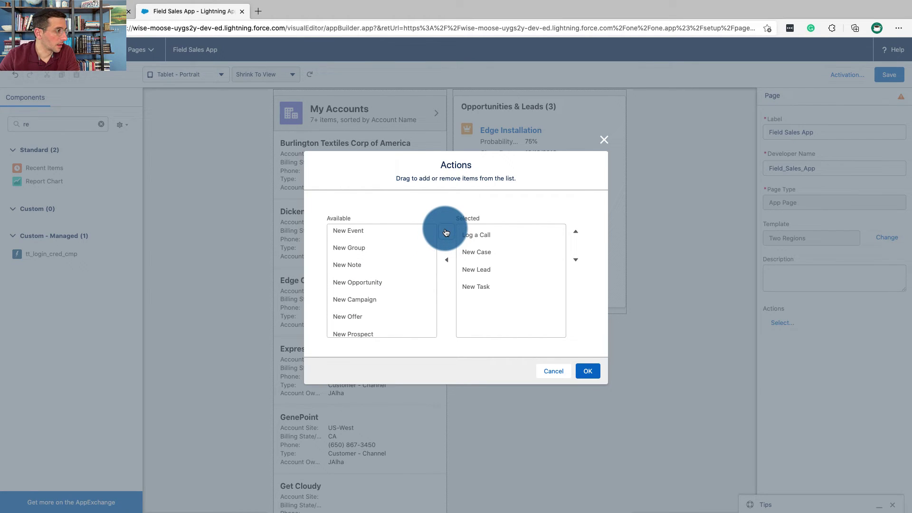
pyautogui.click(589, 374)
# Step: Save the Field Sales App page in the builder
pyautogui.hotkey('ctrl', 'Left')
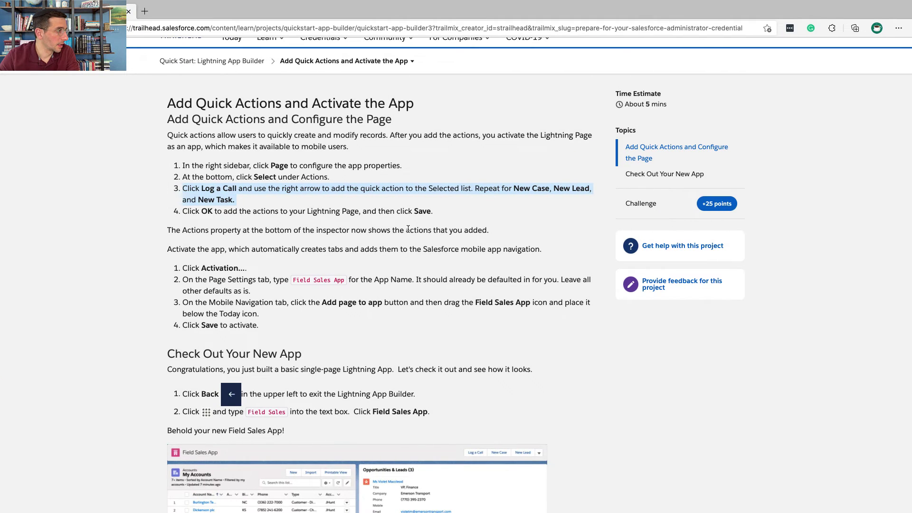
pyautogui.hotkey('ctrl', 'Right')
pyautogui.click(887, 80)
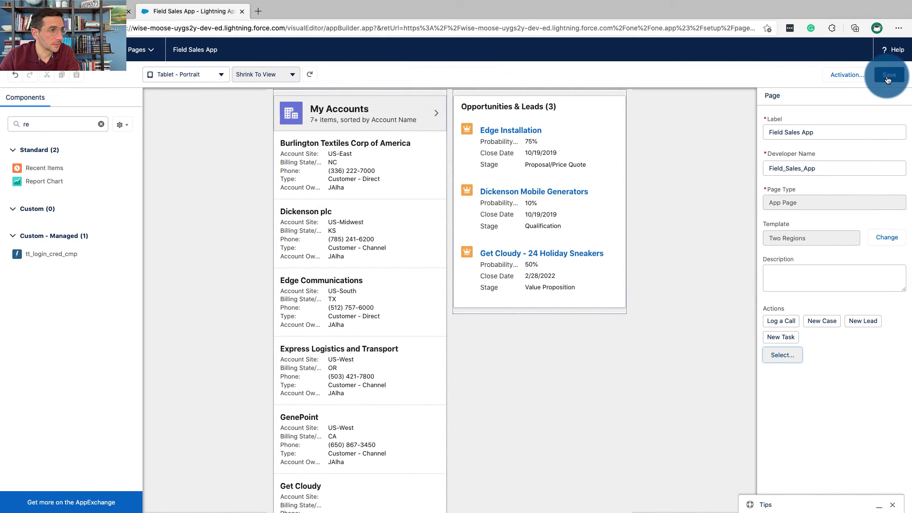
pyautogui.hotkey('ctrl', 'Left')
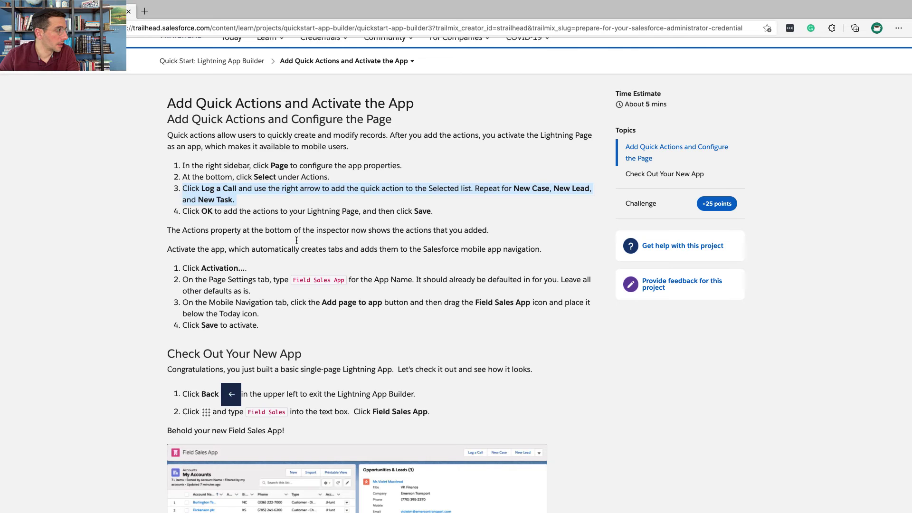
pyautogui.tripleClick(281, 252)
pyautogui.scroll(-2, 281, 252)
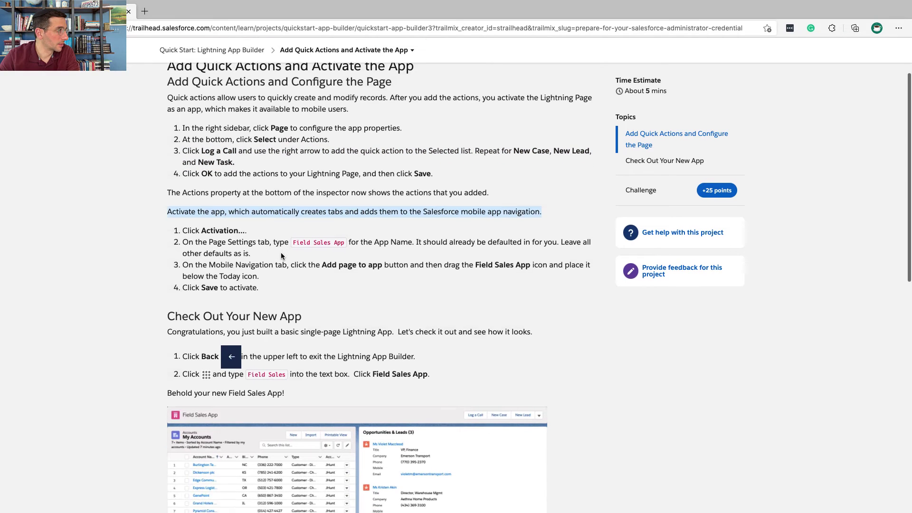
pyautogui.scroll(3, 227, 212)
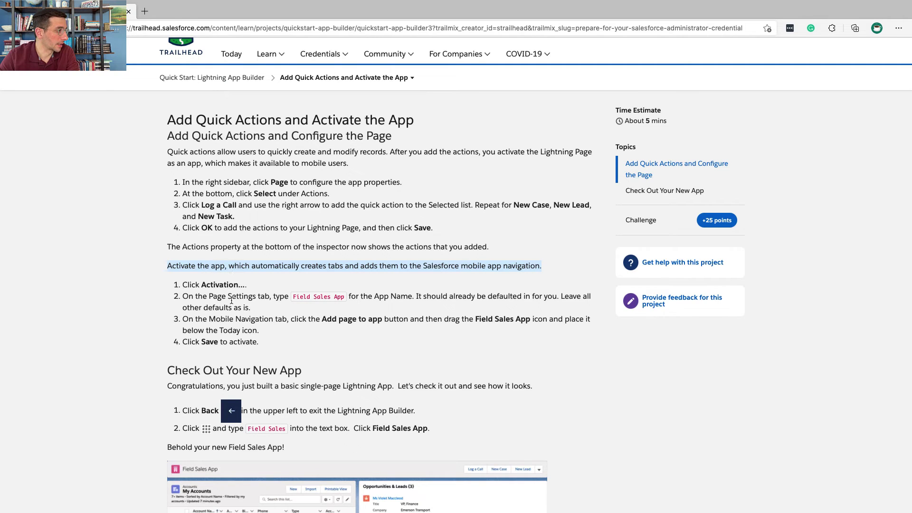
pyautogui.scroll(-2, 235, 364)
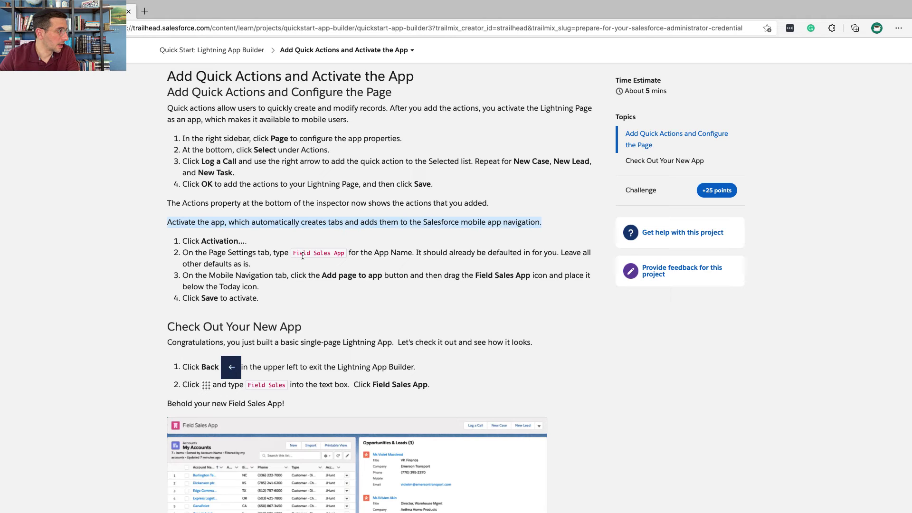
pyautogui.moveTo(294, 252); pyautogui.dragTo(328, 254)
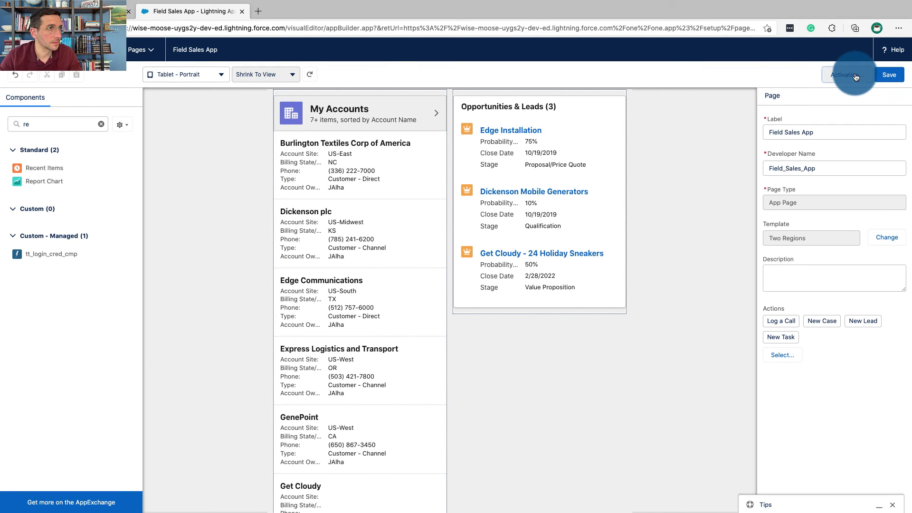
pyautogui.click(855, 77)
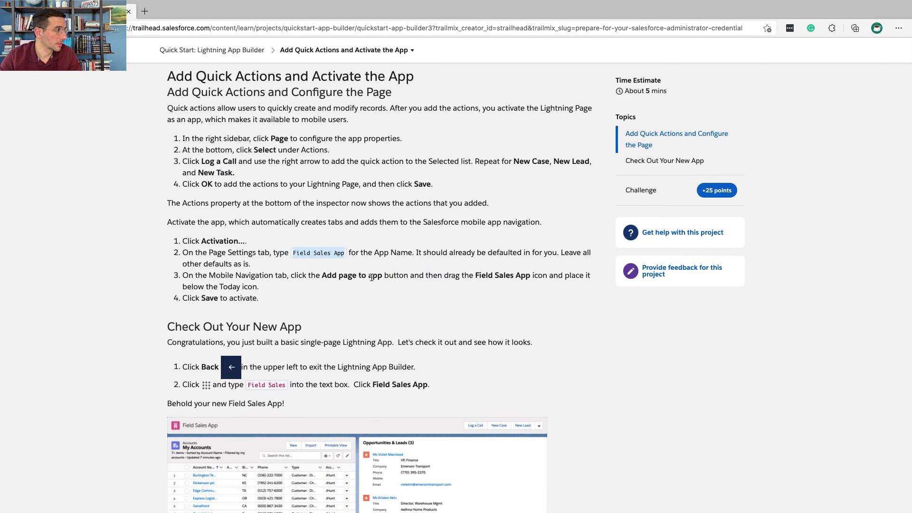
pyautogui.scroll(-1, 399, 266)
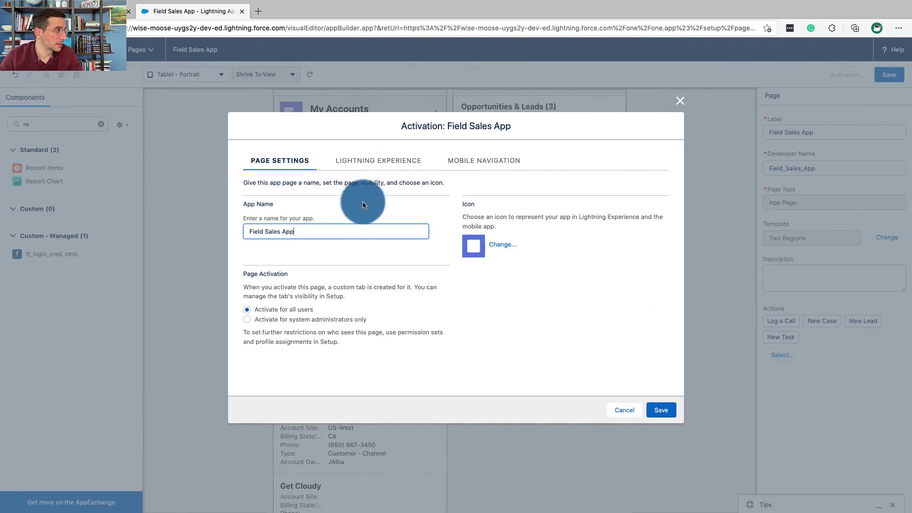
# Step: Add the Field Sales App page to the Mobile Navigation menu
pyautogui.click(462, 166)
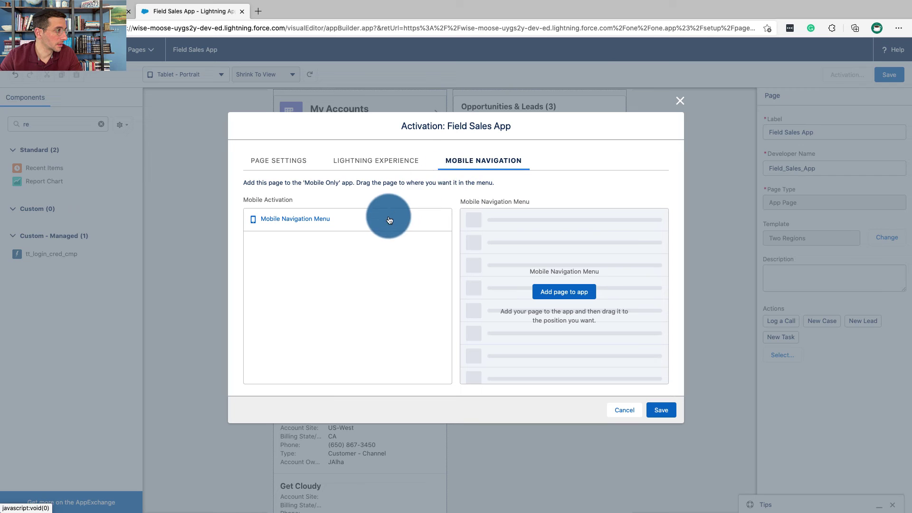
pyautogui.click(553, 291)
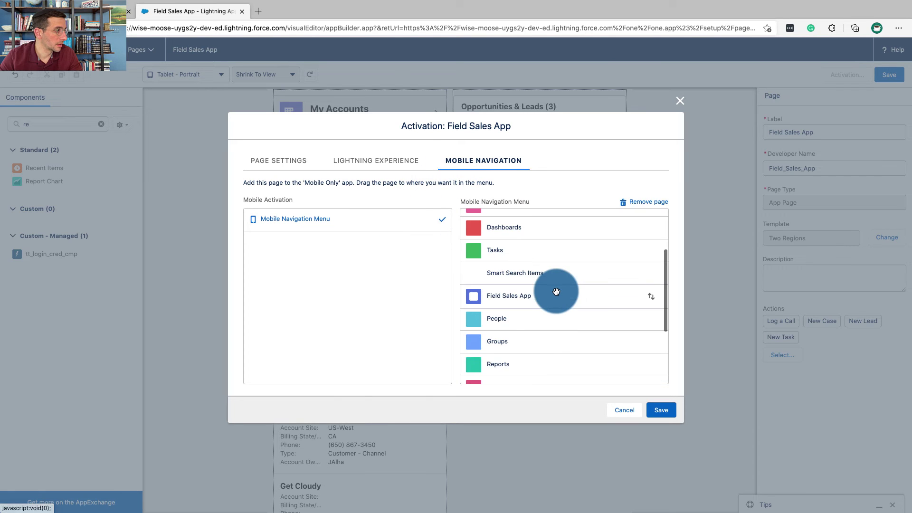
pyautogui.hotkey('ctrl', 'Left')
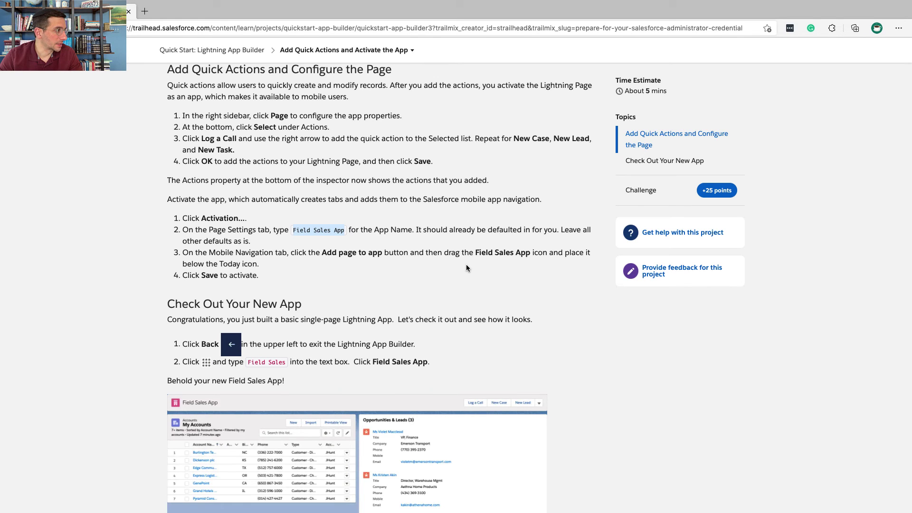
pyautogui.hotkey('ctrl', 'Right')
# Step: Move Field Sales App to sit directly below Today in the mobile menu
pyautogui.click(492, 258)
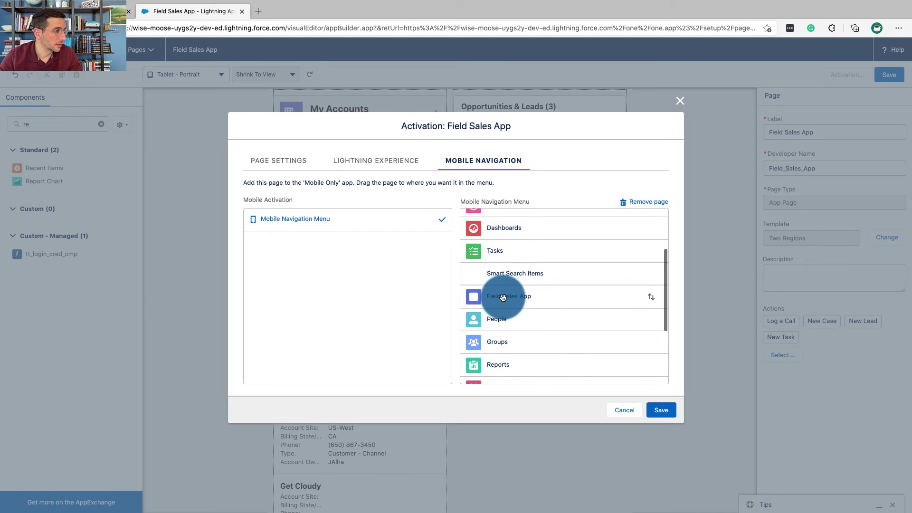
pyautogui.moveTo(502, 293); pyautogui.dragTo(388, 332)
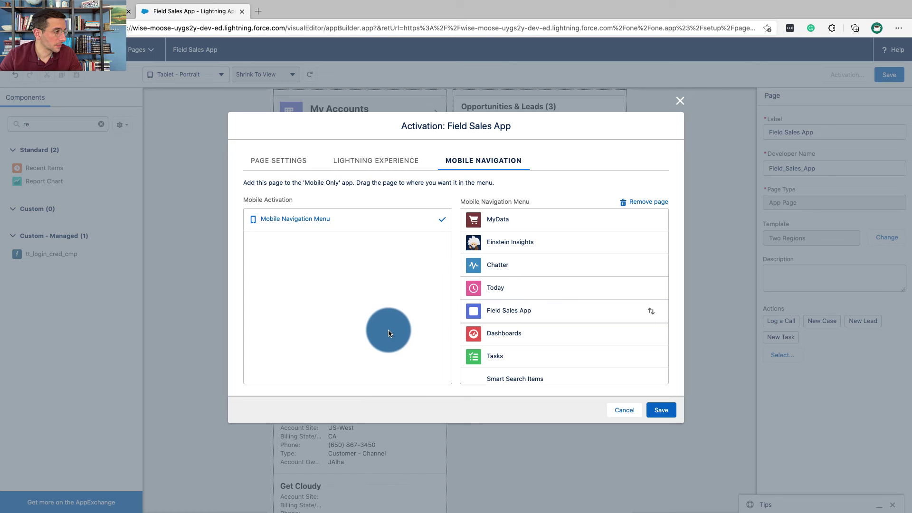
pyautogui.hotkey('ctrl', 'Left')
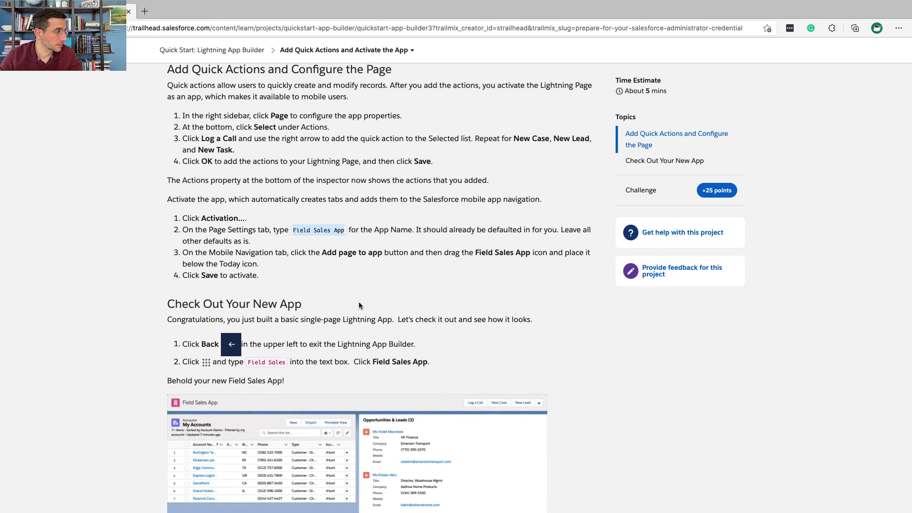
pyautogui.scroll(-2, 358, 301)
pyautogui.scroll(-2, 359, 305)
pyautogui.scroll(1, 359, 305)
pyautogui.hotkey('ctrl', 'Right')
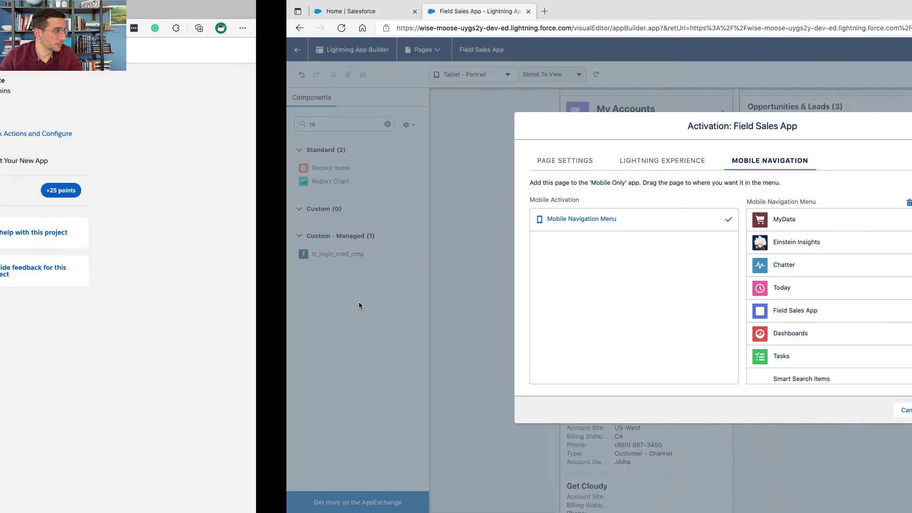
# Step: Save the Field Sales App activation and the page, then clear the Components search box
pyautogui.click(662, 409)
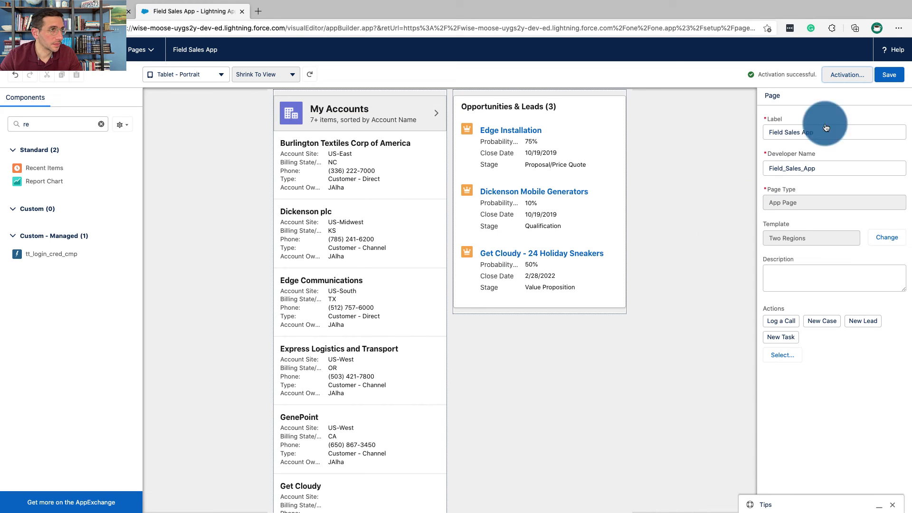
pyautogui.click(889, 74)
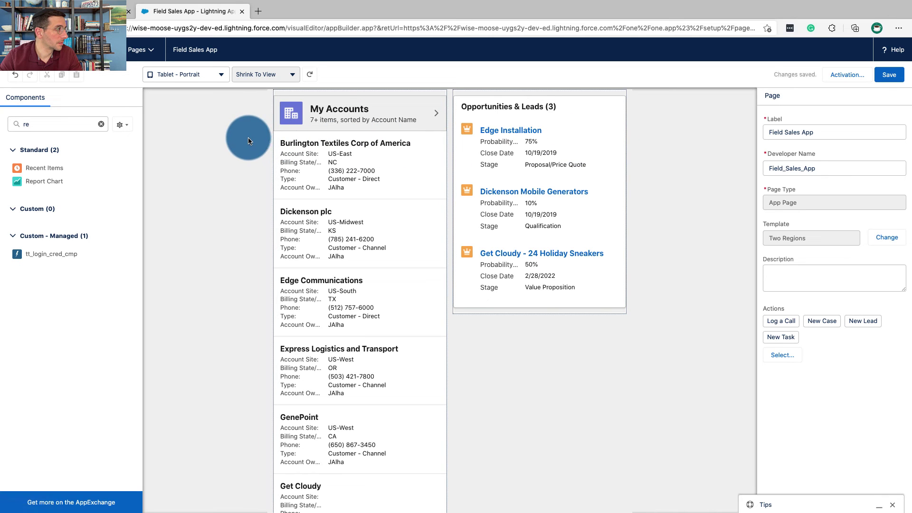
pyautogui.click(101, 124)
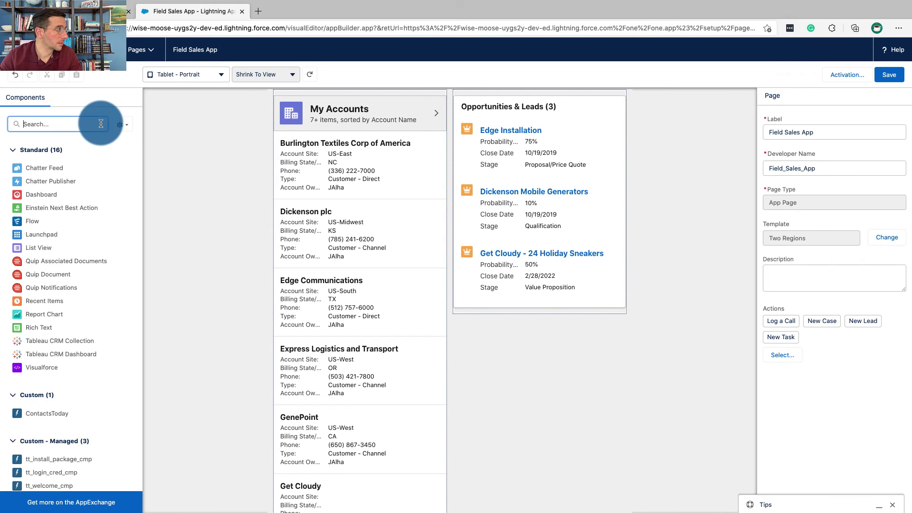
pyautogui.hotkey('ctrl', 'Left')
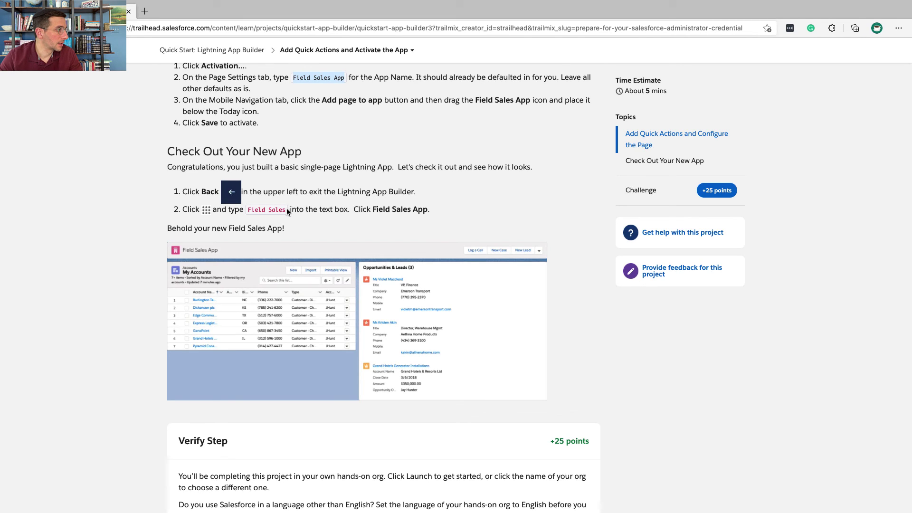
pyautogui.moveTo(286, 209); pyautogui.dragTo(254, 209)
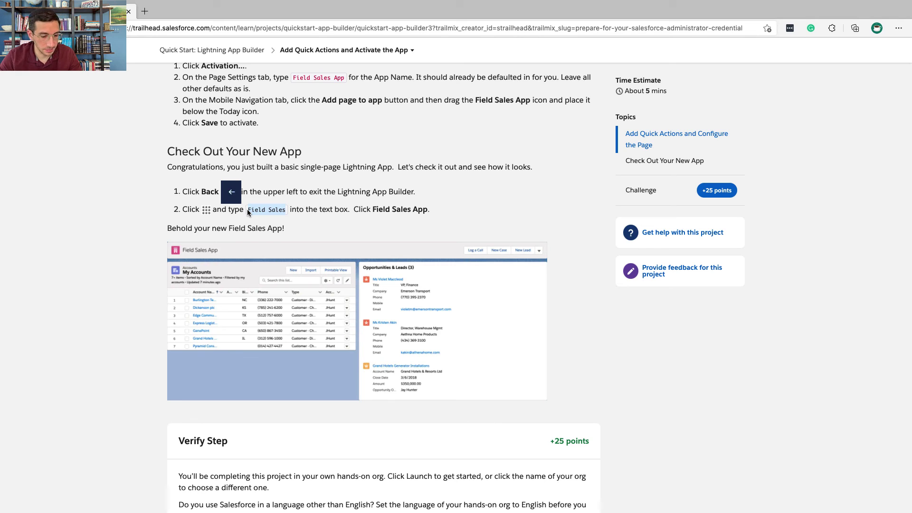
pyautogui.hotkey('ctrl', 'Right')
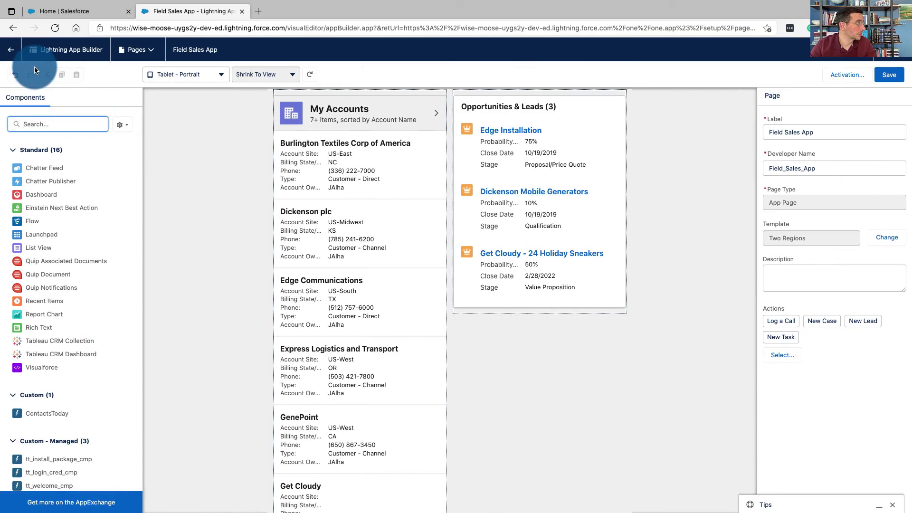
# Step: Exit App Builder and launch Field Sales App via an App Launcher search for 'Field Sales'
pyautogui.click(9, 53)
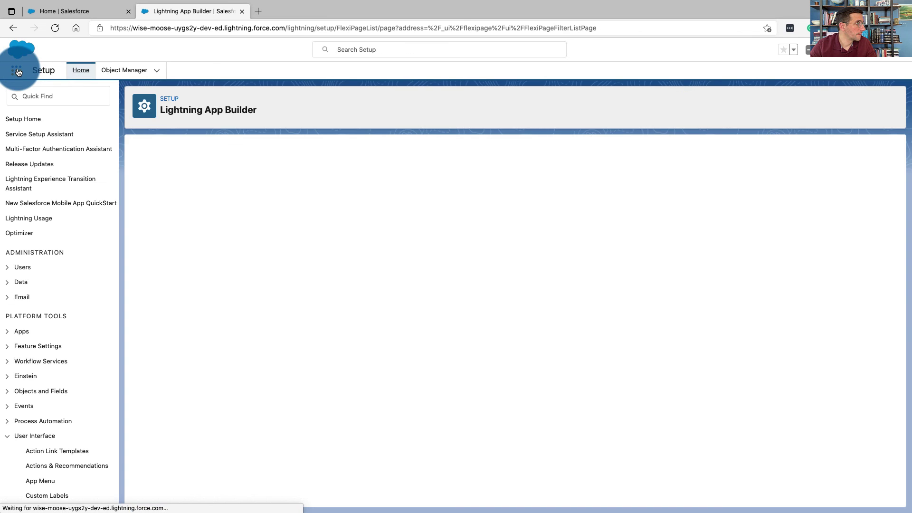
pyautogui.click(18, 72)
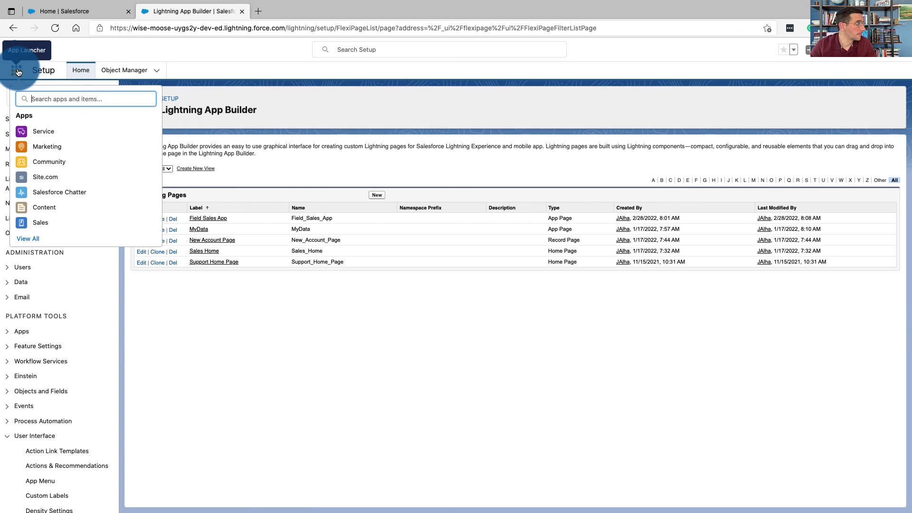
pyautogui.write('Field Sales')
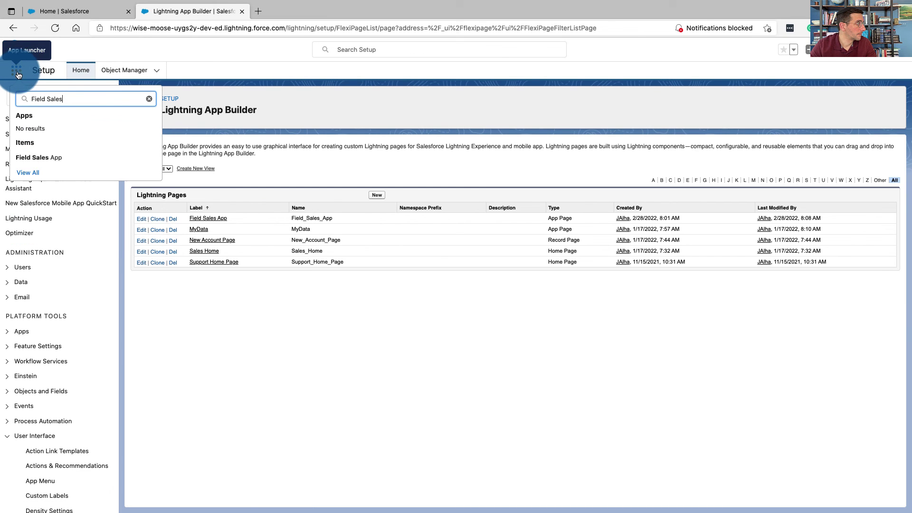
pyautogui.click(31, 161)
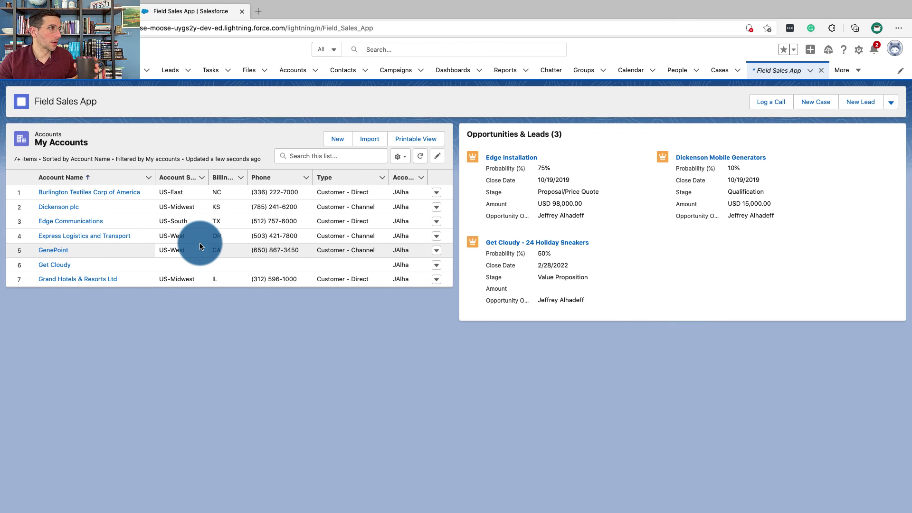
pyautogui.hotkey('ctrl', 'Left')
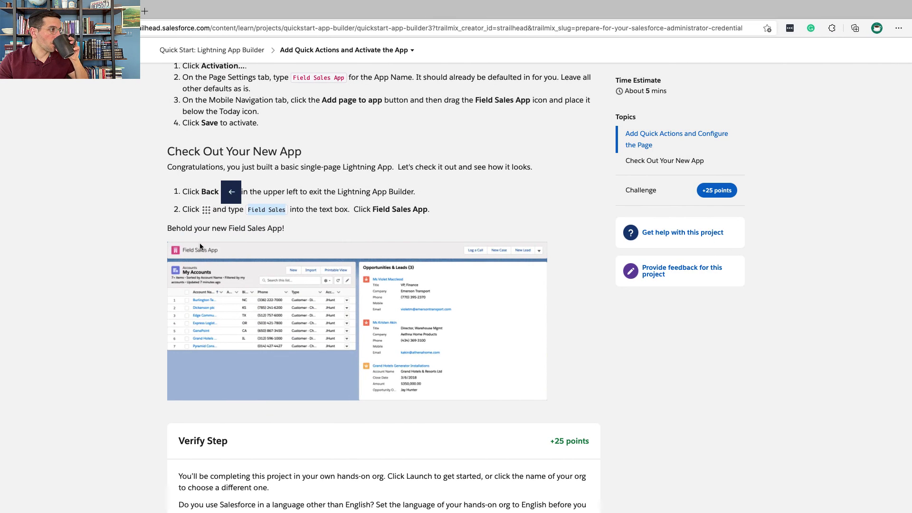
pyautogui.scroll(-6, 199, 246)
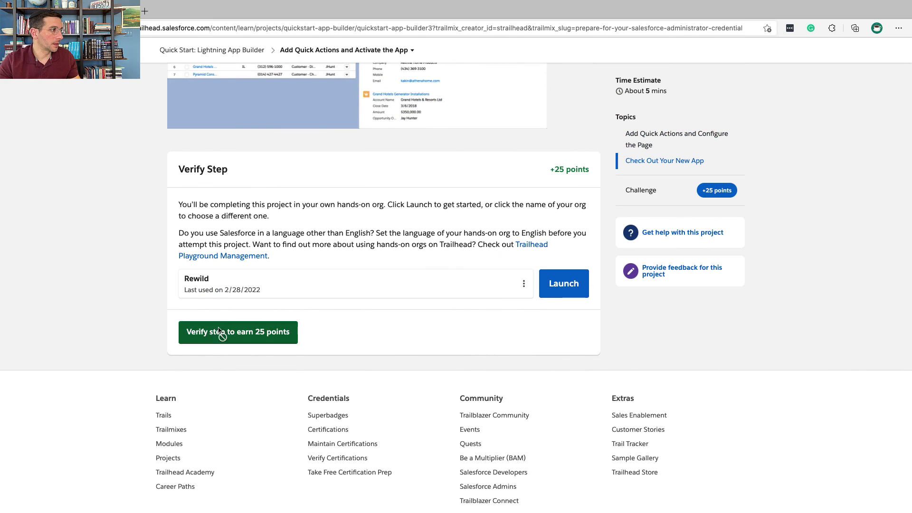